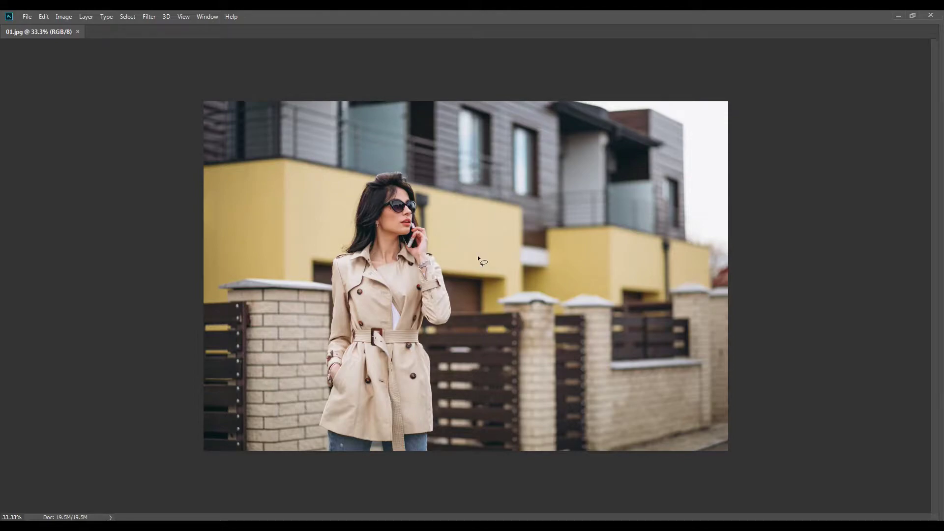
Step: Restore the hidden toolbar and panels around the 01.jpg photo
key("Tab")
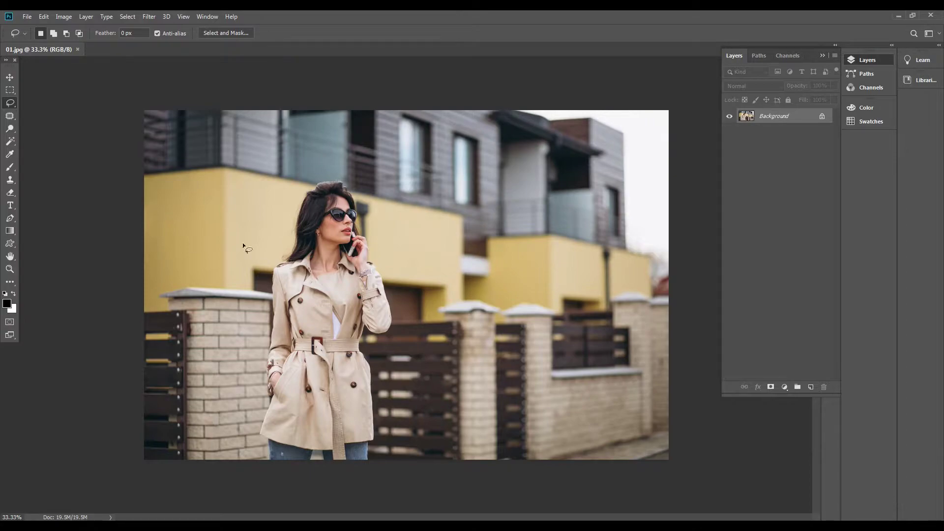
Step: Sample the golden yellow of the wall as the foreground colour
left_click(7, 304)
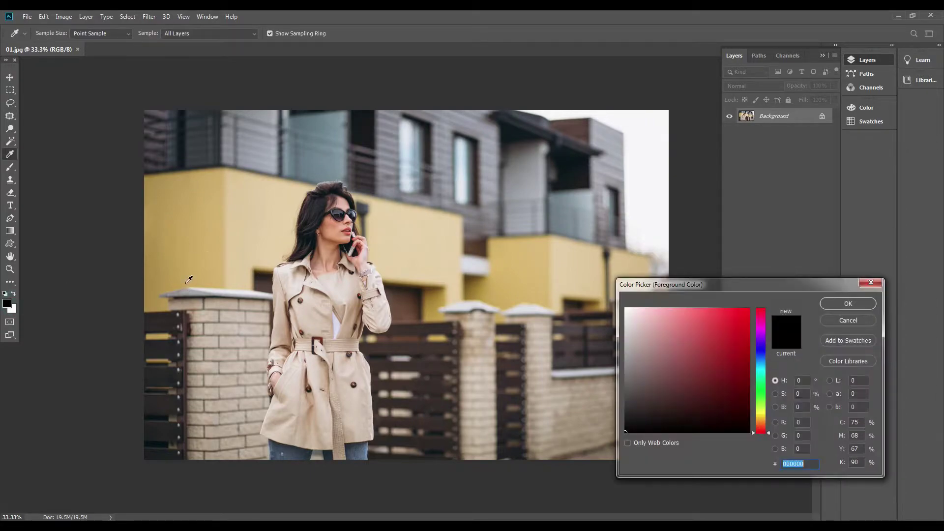
left_click_drag(216, 253, 249, 250)
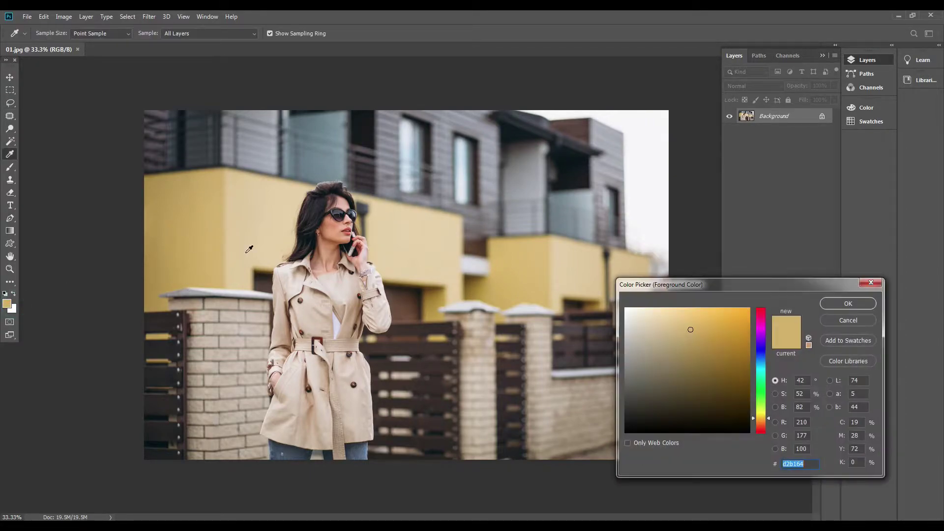
key("Return")
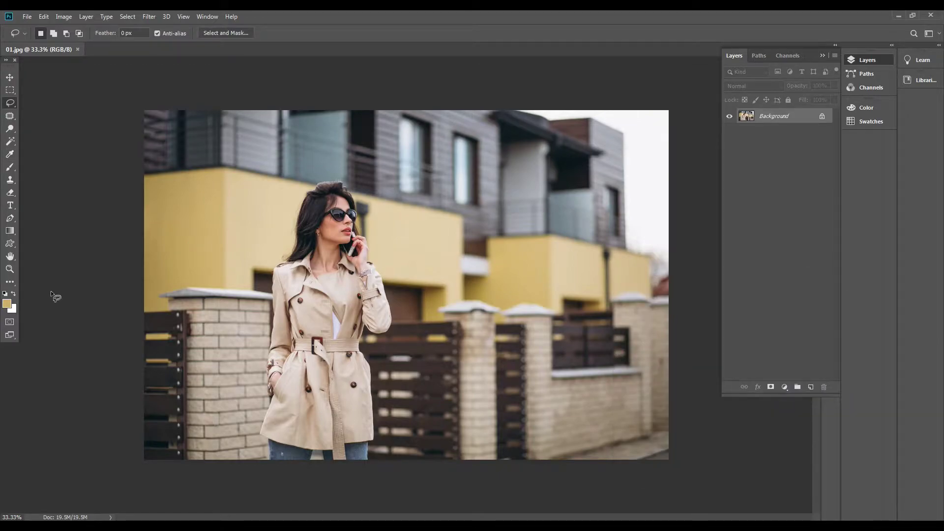
Step: Add a yellow Solid Color fill layer, hide it, and select the Background
left_click(785, 387)
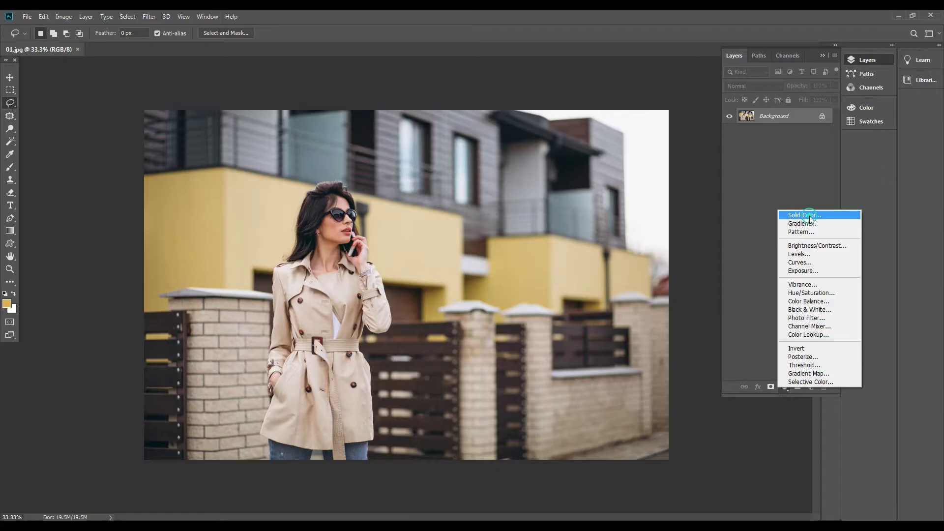
left_click(615, 63)
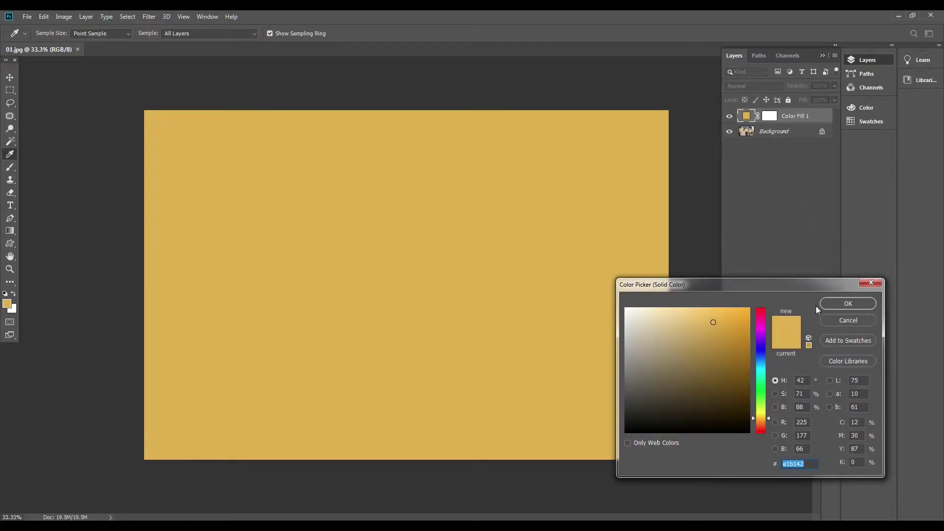
left_click(849, 304)
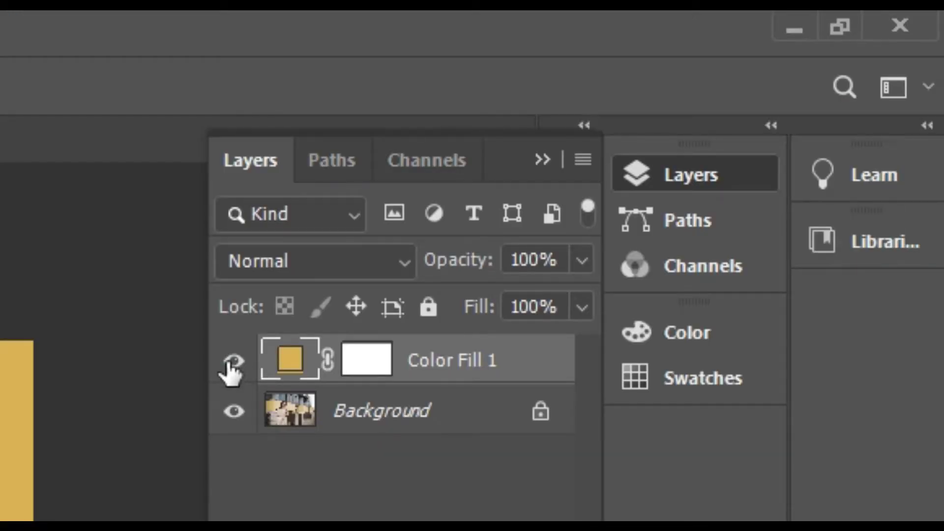
left_click(729, 118)
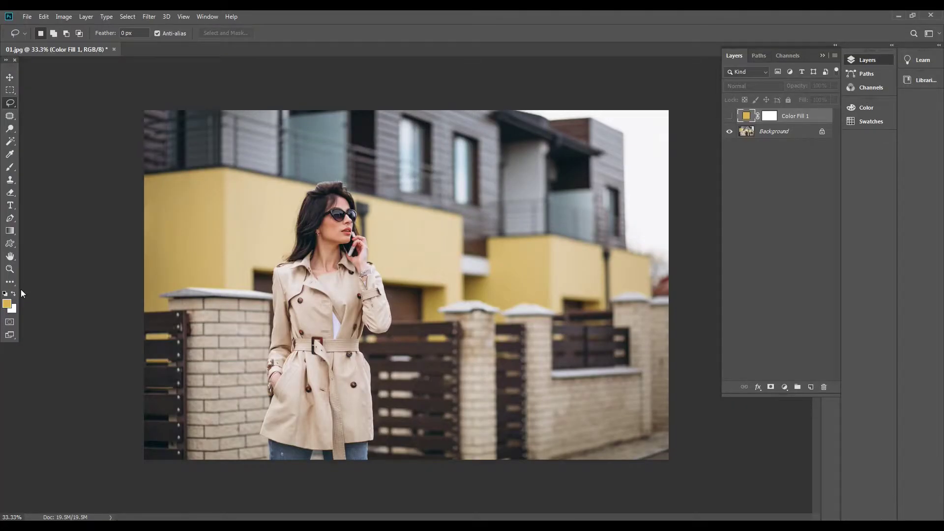
left_click(782, 132)
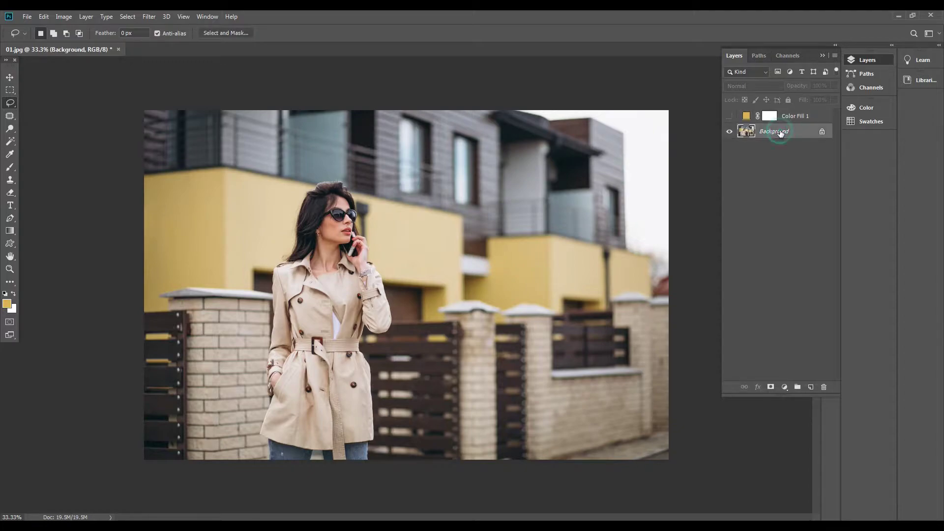
Step: Set the foreground to the fence's dark brown, lightened slightly
left_click(6, 305)
left_click(409, 349)
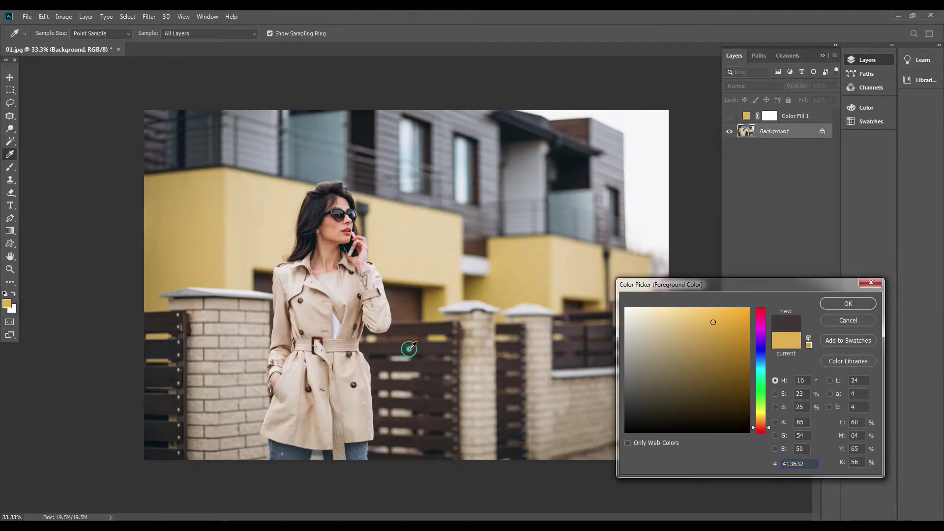
left_click(655, 396)
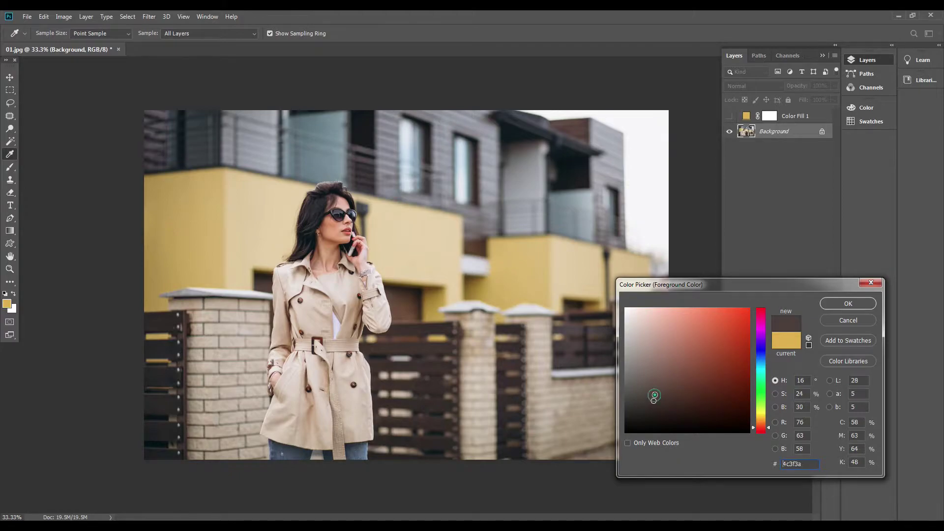
left_click(656, 386)
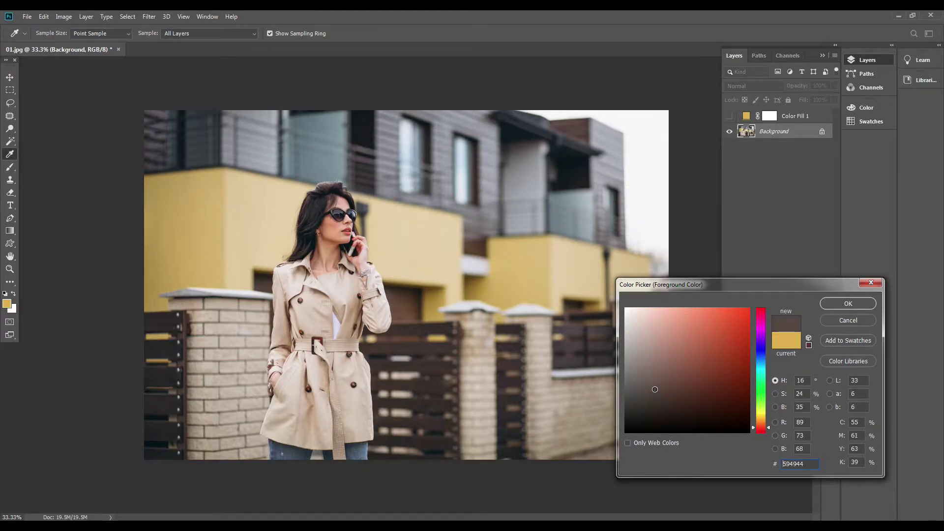
left_click(848, 304)
key("l")
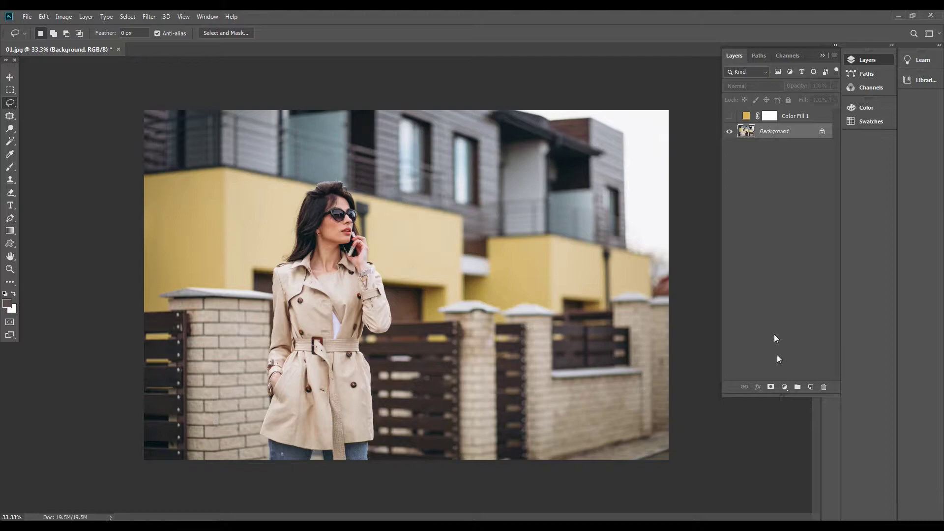
Step: Add a second Solid Color fill layer in muted brown 795c52
left_click(786, 388)
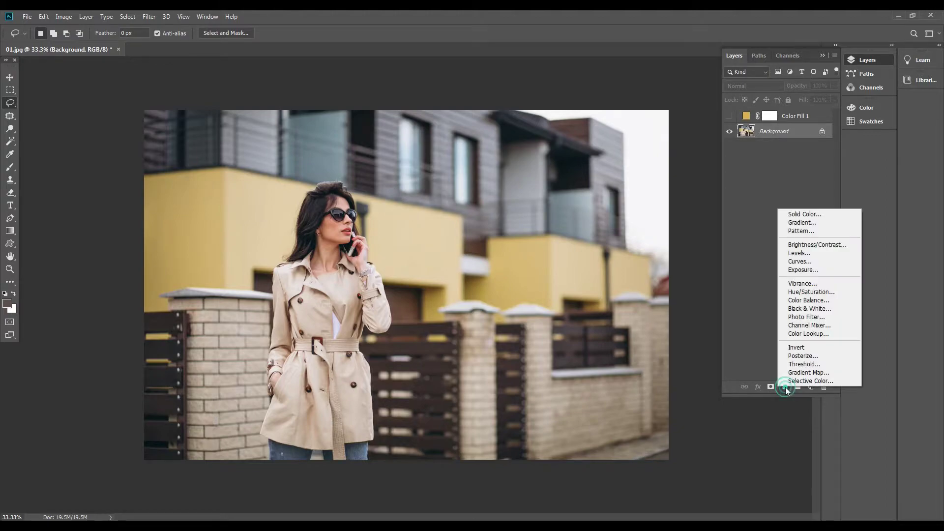
left_click(809, 215)
left_click_drag(657, 381, 663, 373)
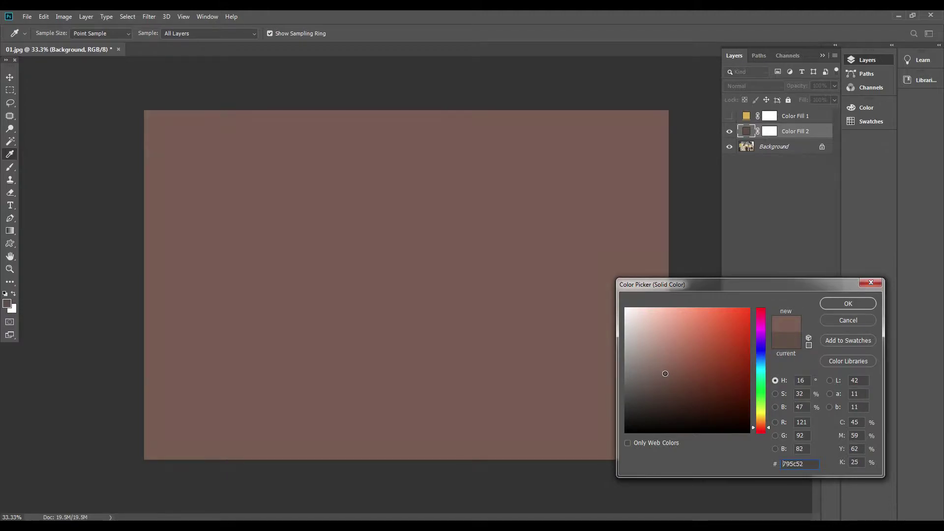
left_click(868, 305)
key("l")
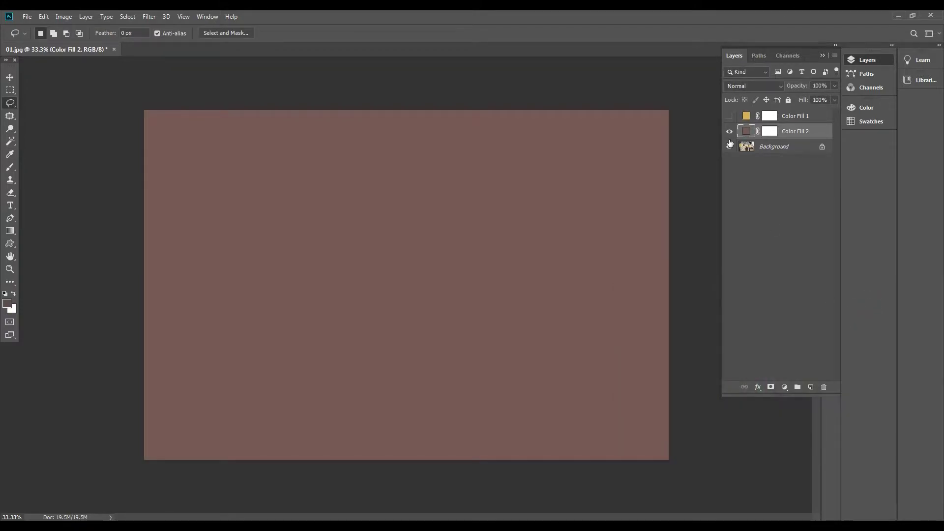
Step: Toggle the two fill layers on and off to compare, leaving the yellow visible
left_click(730, 116)
left_click(729, 131)
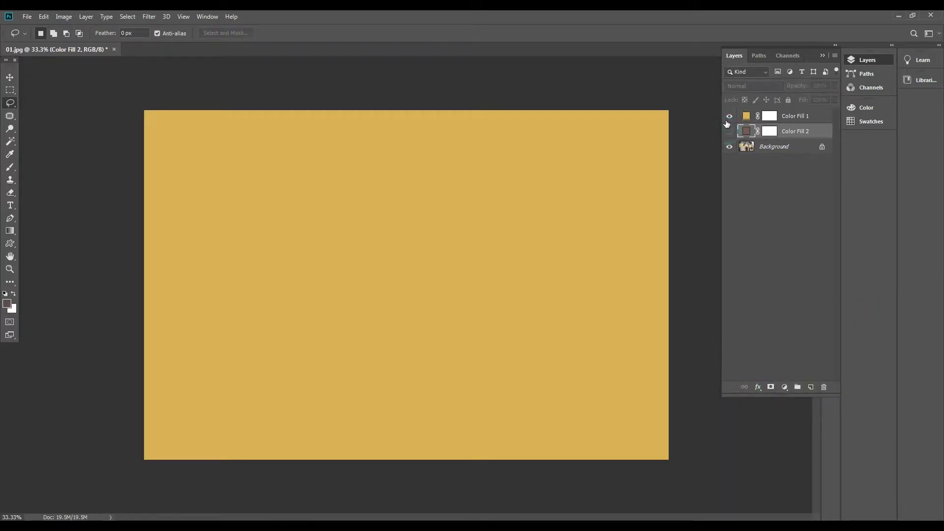
left_click(729, 116)
left_click(729, 131)
left_click(730, 116)
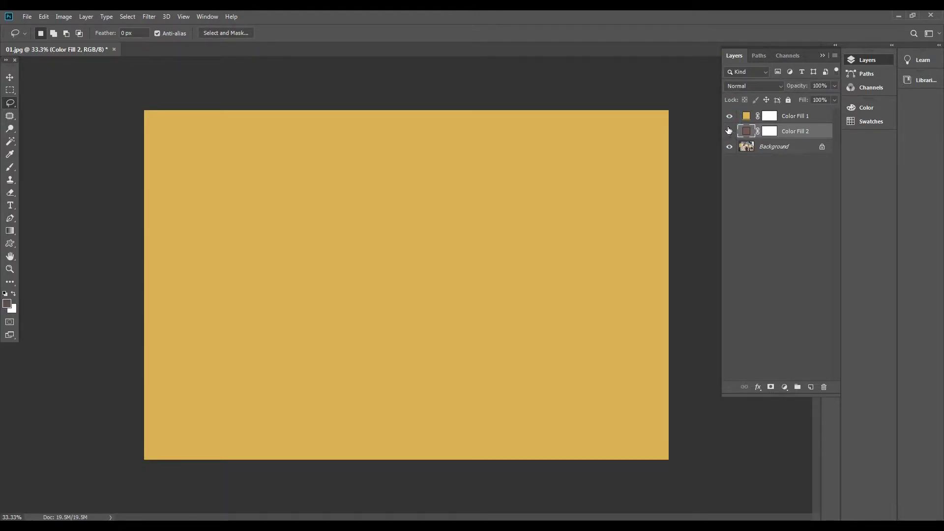
Step: Hide Color Fill 2 and set Color Fill 1 to Pin Light at 0% opacity
left_click_drag(730, 116, 730, 128)
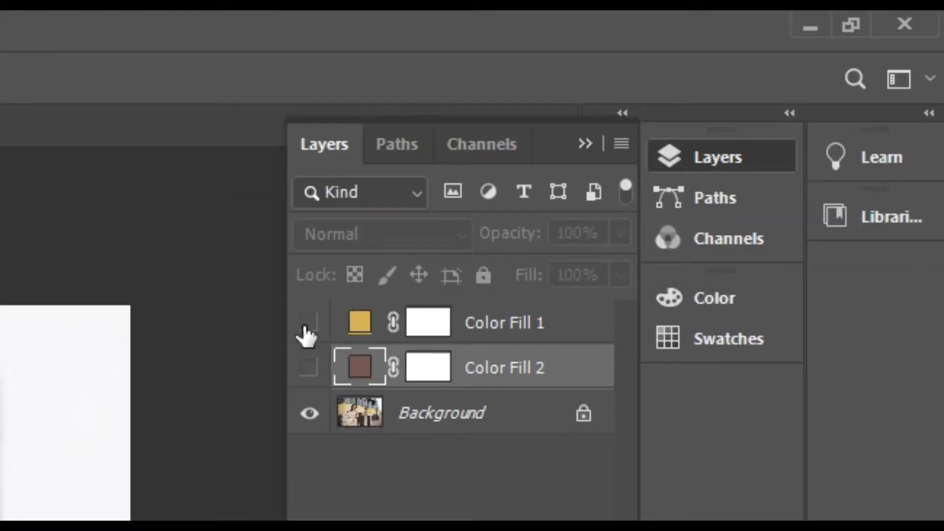
left_click(729, 119)
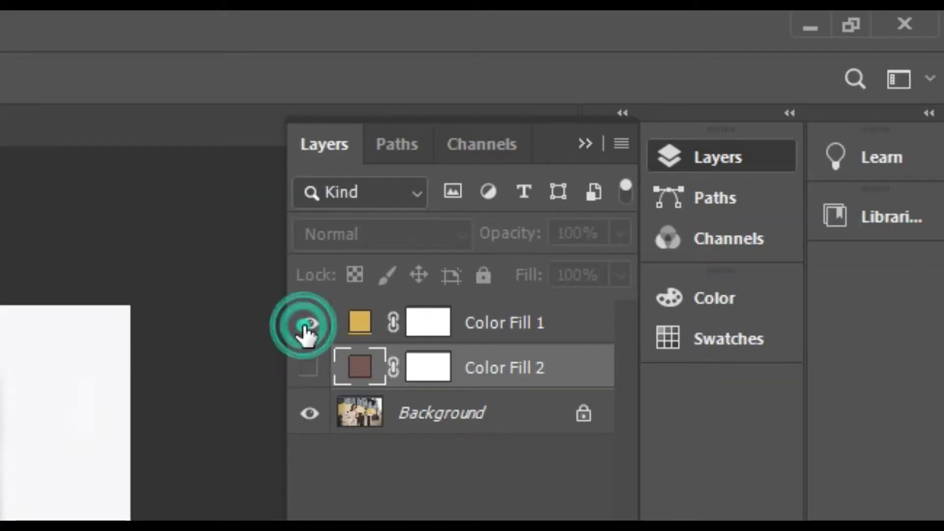
left_click(517, 327)
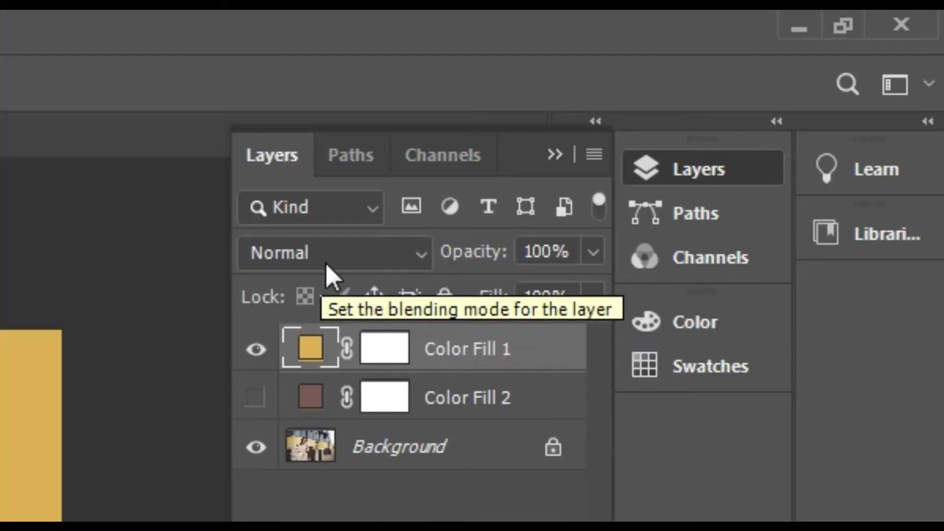
left_click(326, 266)
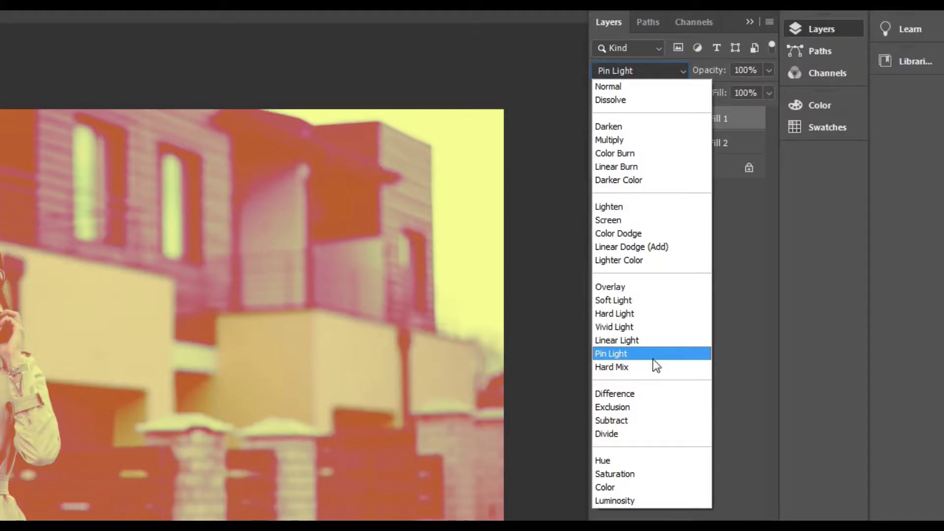
left_click(639, 353)
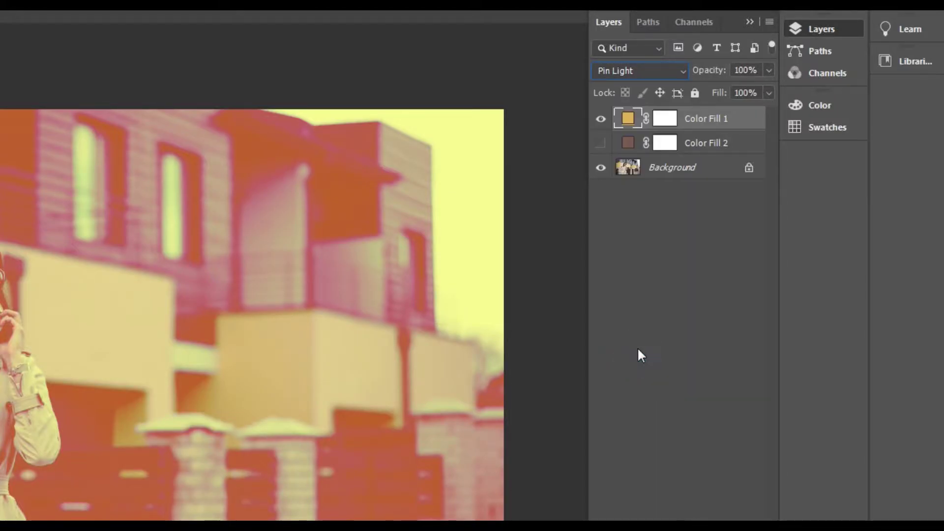
left_click(768, 71)
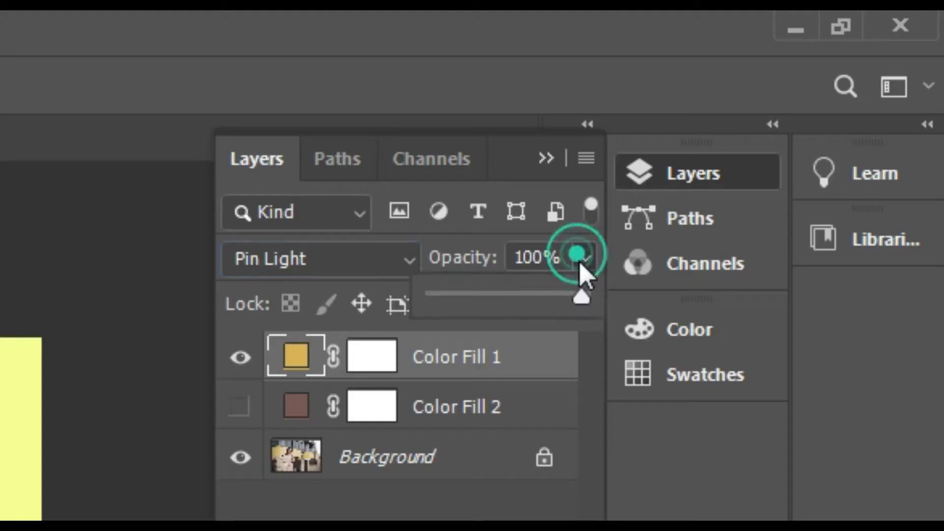
left_click_drag(581, 296, 264, 362)
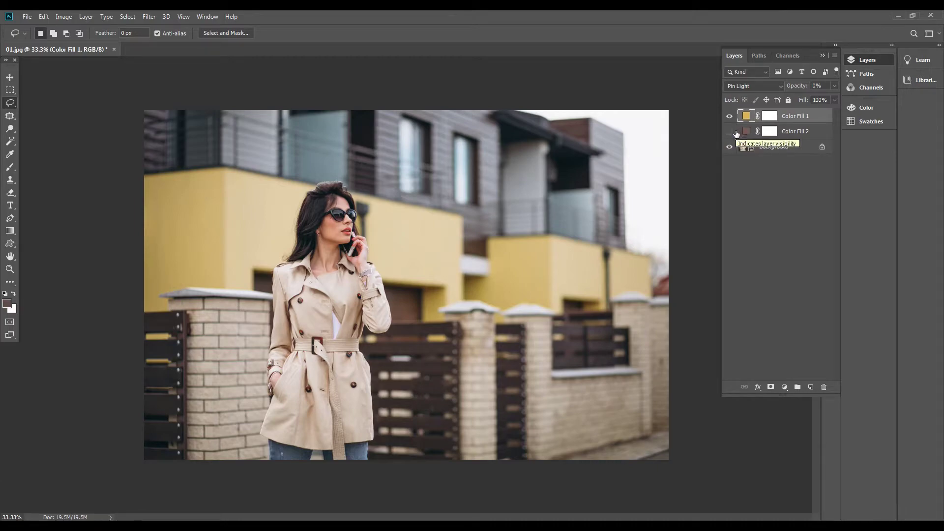
Step: Show Color Fill 2, set it to Lighten at 0% opacity, then reselect Color Fill 1
left_click(730, 132)
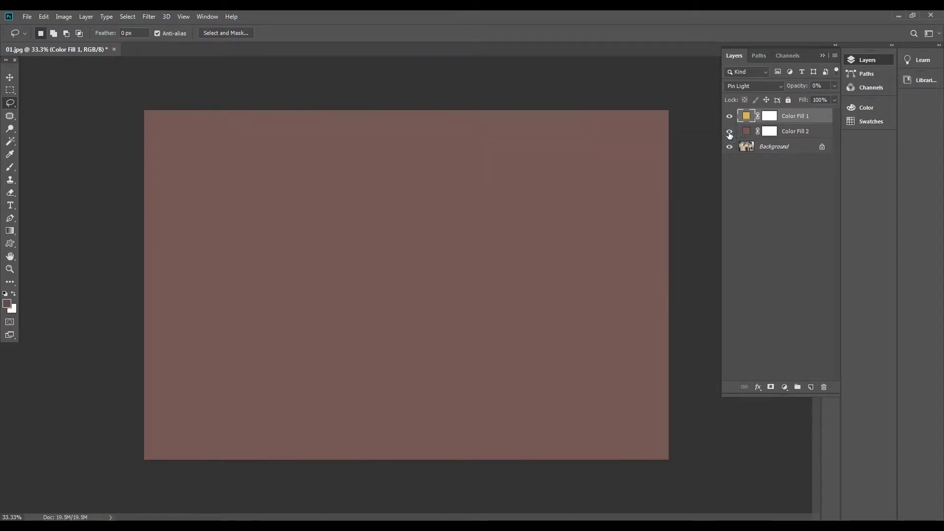
left_click(798, 131)
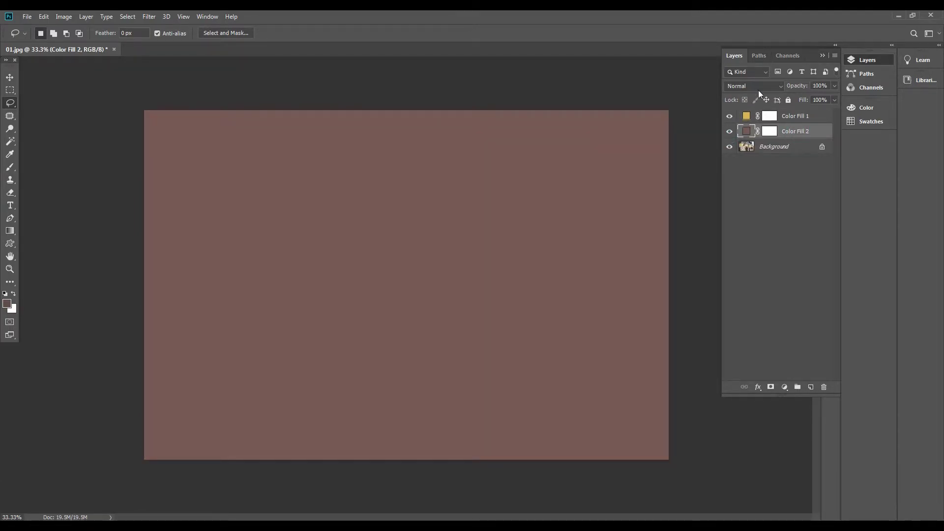
left_click(762, 86)
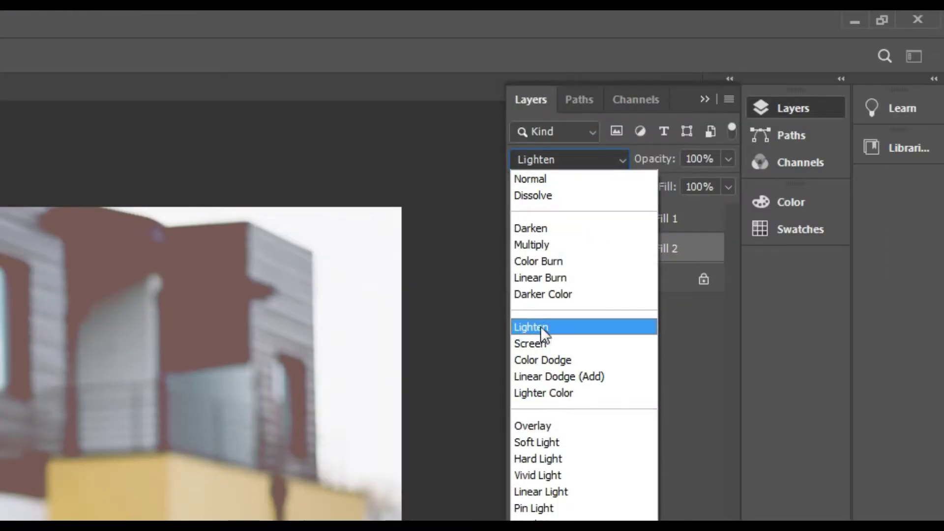
left_click(572, 327)
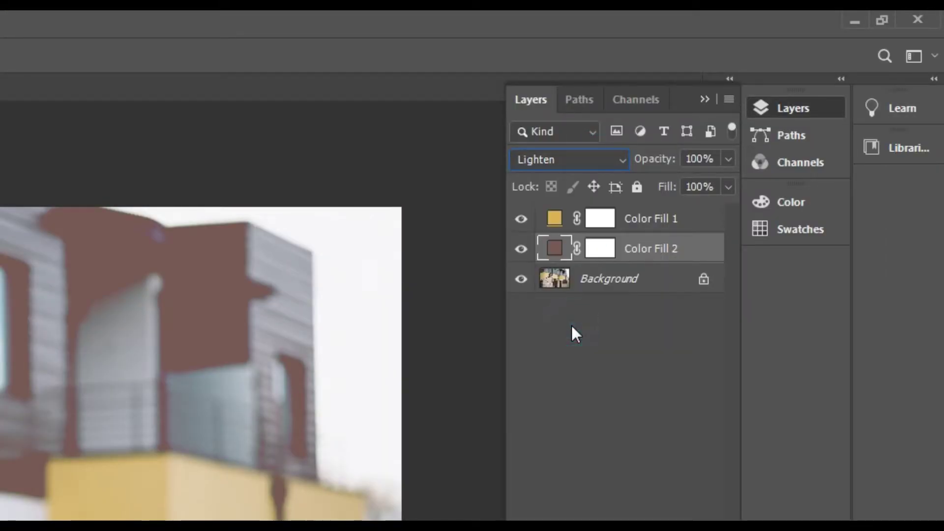
left_click(728, 159)
left_click_drag(830, 98, 736, 101)
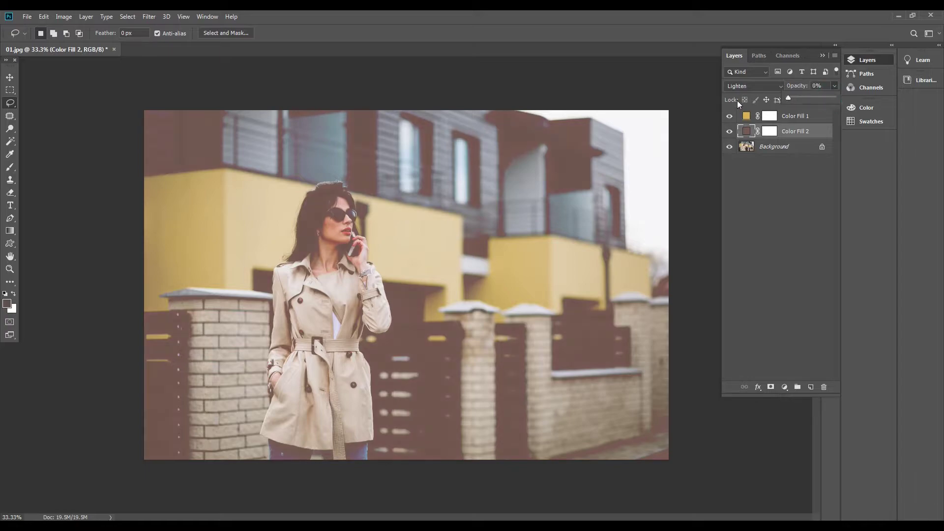
left_click(761, 231)
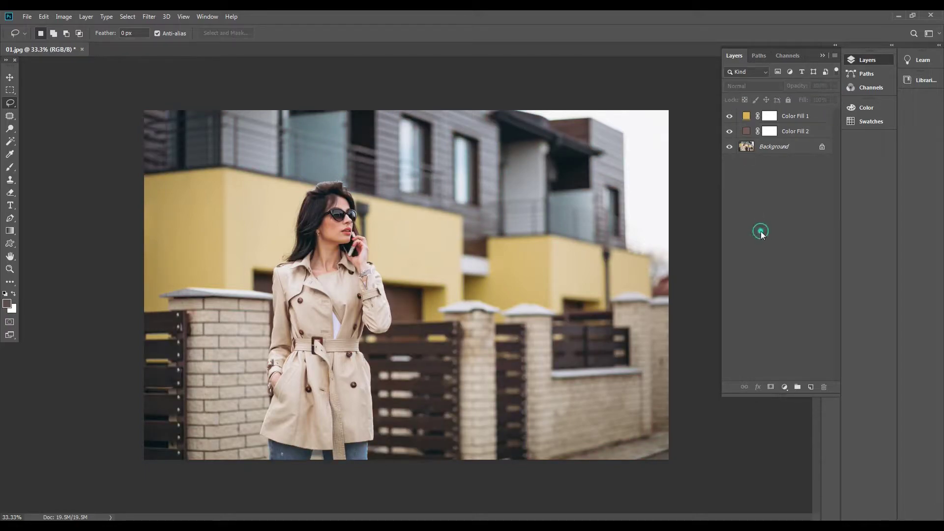
left_click(793, 117)
Step: Raise Color Fill 1 and Color Fill 2 opacity to roughly 24% each
left_click(785, 132)
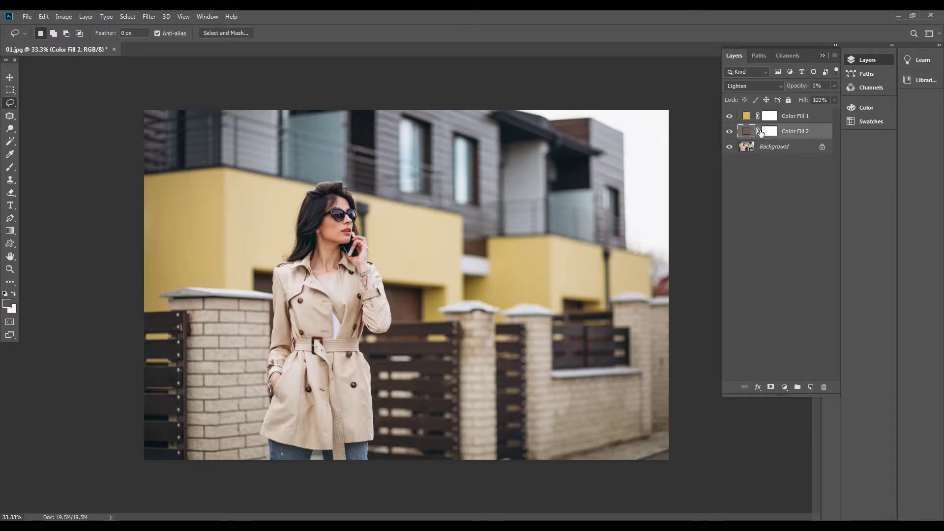
left_click(780, 118)
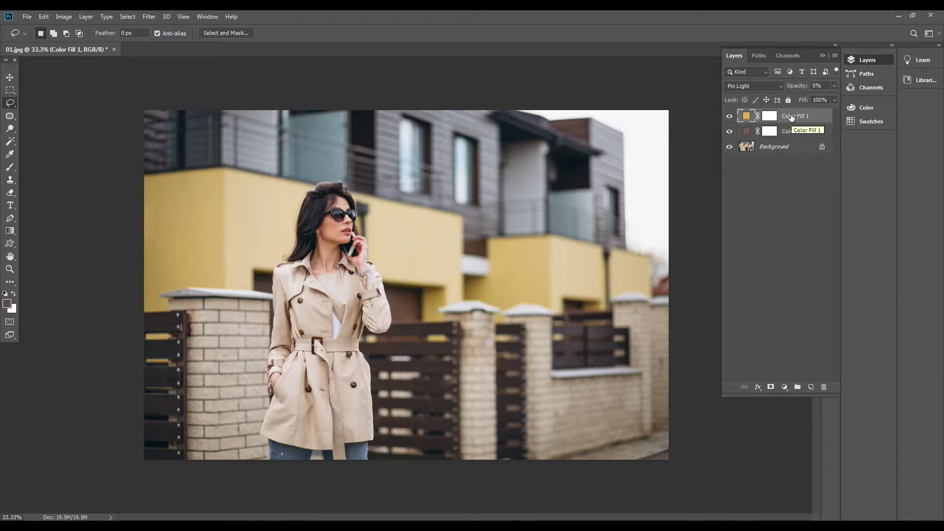
left_click(834, 86)
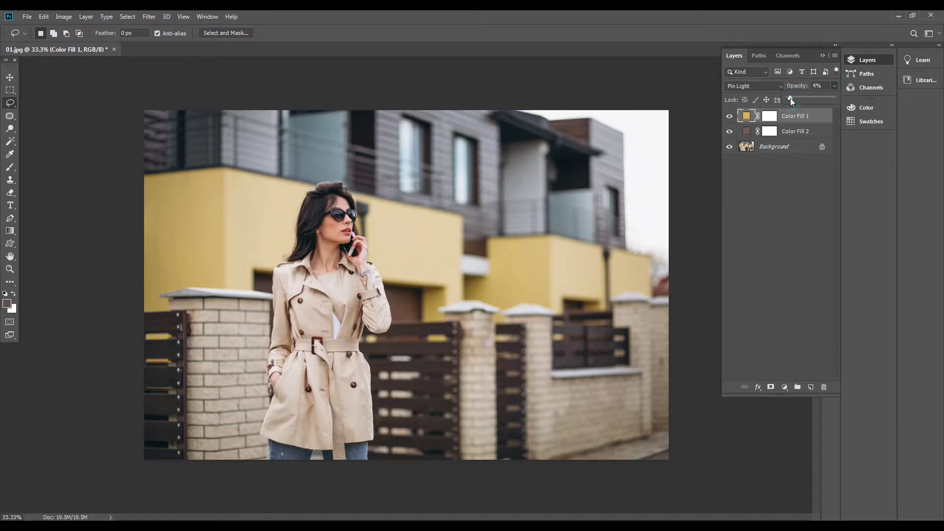
left_click_drag(793, 96, 796, 97)
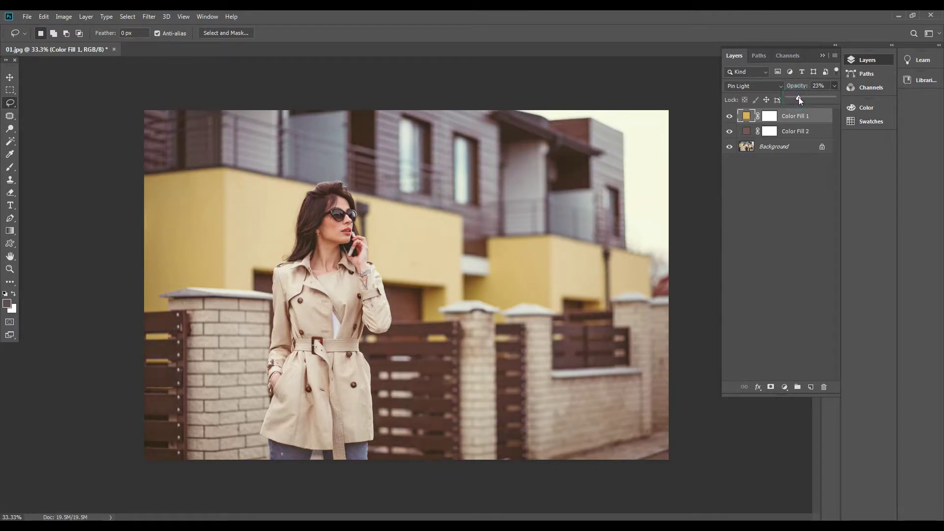
left_click_drag(799, 97, 792, 96)
left_click_drag(797, 96, 789, 97)
left_click(796, 133)
left_click(834, 86)
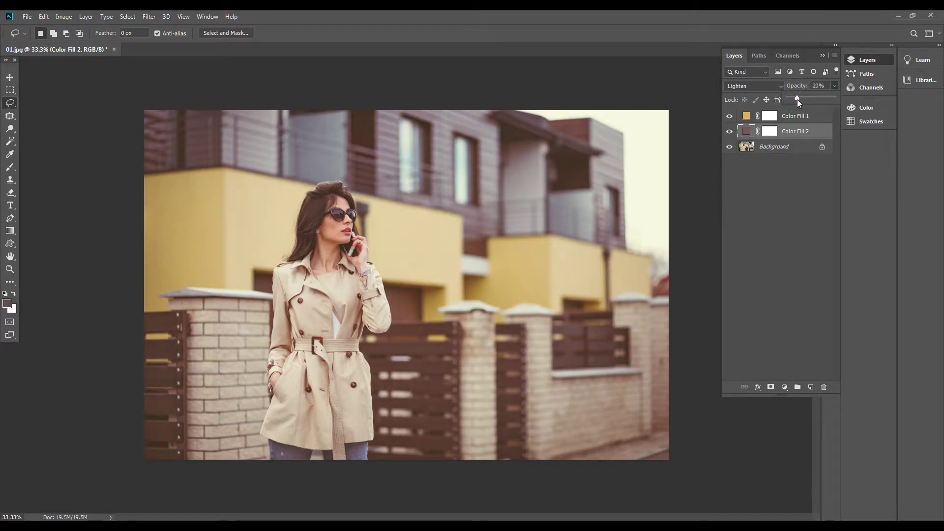
left_click_drag(793, 99, 797, 100)
Step: Group both fill layers into Group 1 with Ctrl+G, then hide the group
left_click(782, 172)
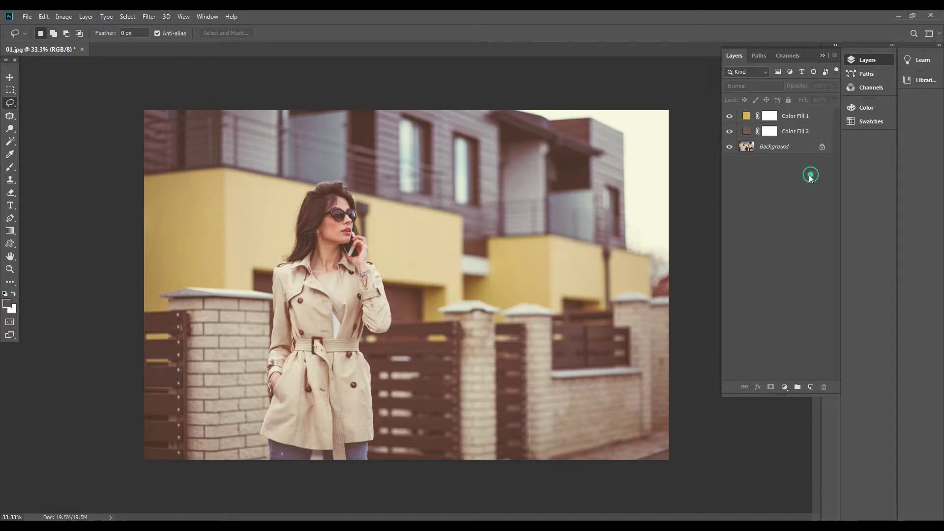
left_click(795, 117)
left_click(799, 133, "shift")
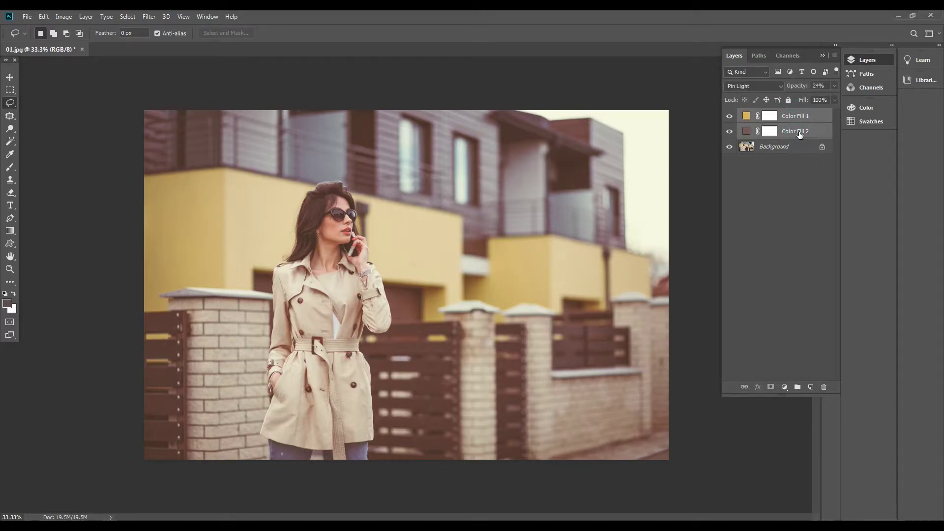
left_click(796, 117)
left_click(800, 132, "shift")
key("ctrl+g")
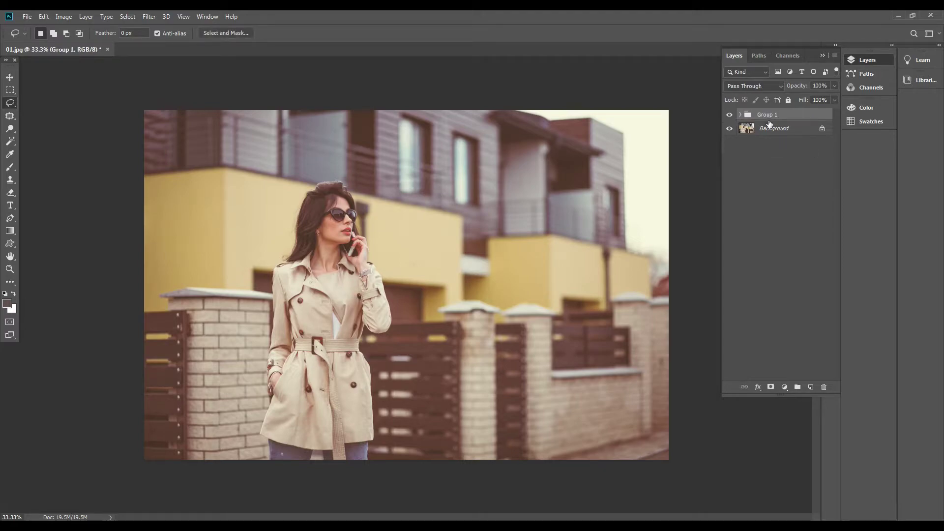
left_click(730, 116)
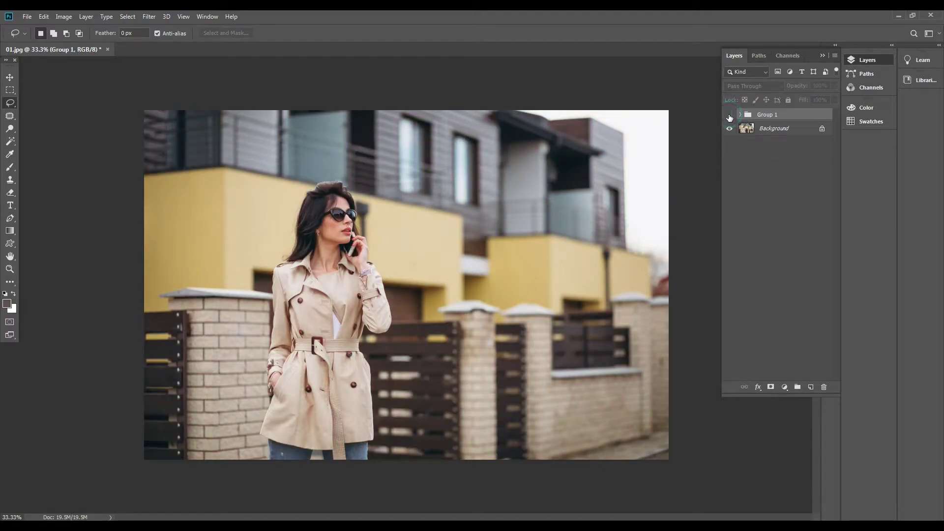
Step: Toggle the colour-fill group on and off to compare with the original photo
left_click(729, 116)
left_click(729, 116)
left_click(730, 116)
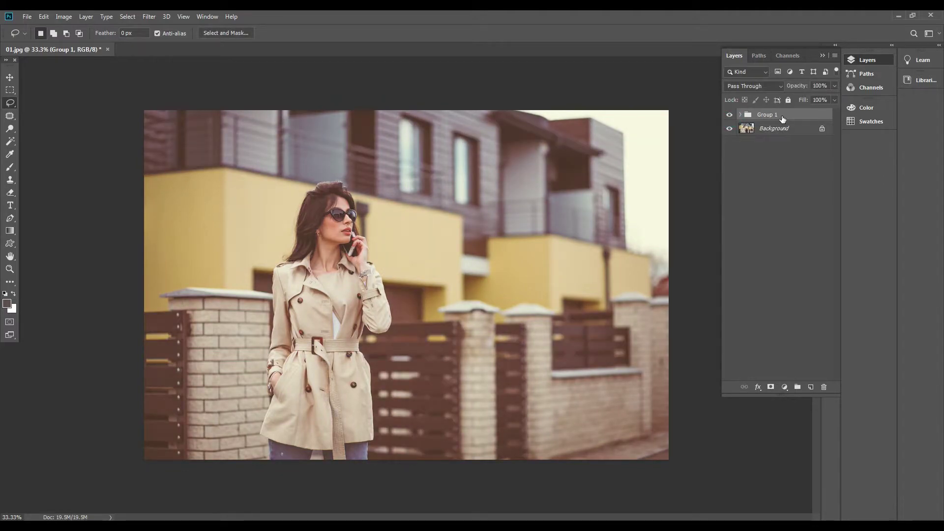
left_click(729, 117)
left_click(729, 116)
left_click(730, 116)
left_click(730, 116)
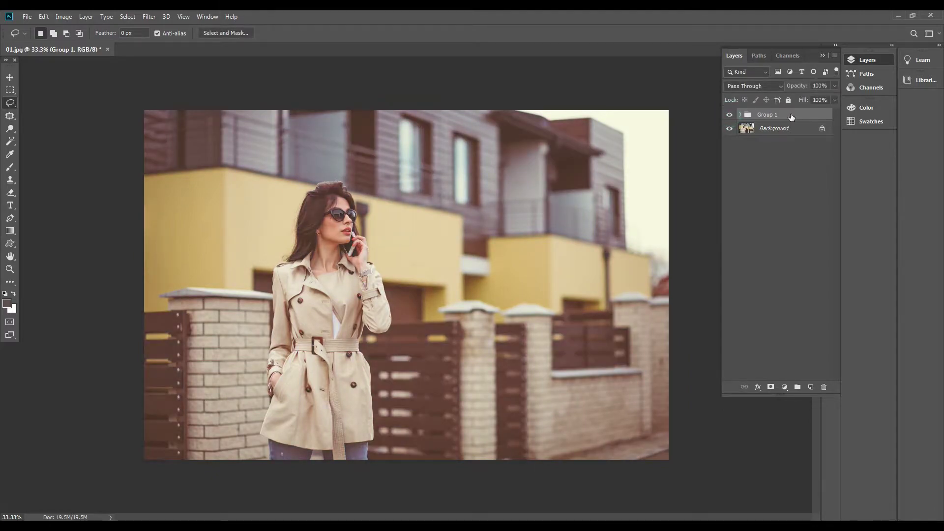
Step: Set Group 1's opacity to 90%
left_click(835, 86)
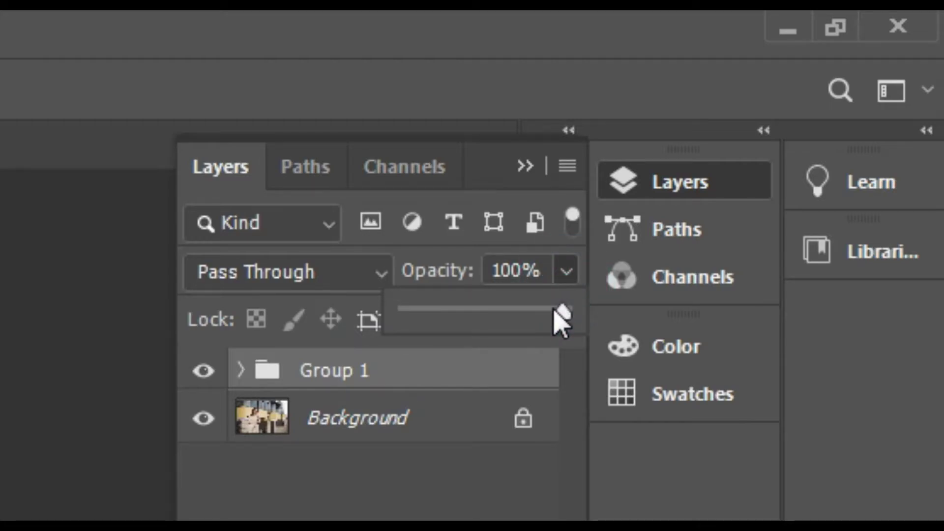
left_click_drag(556, 309, 508, 315)
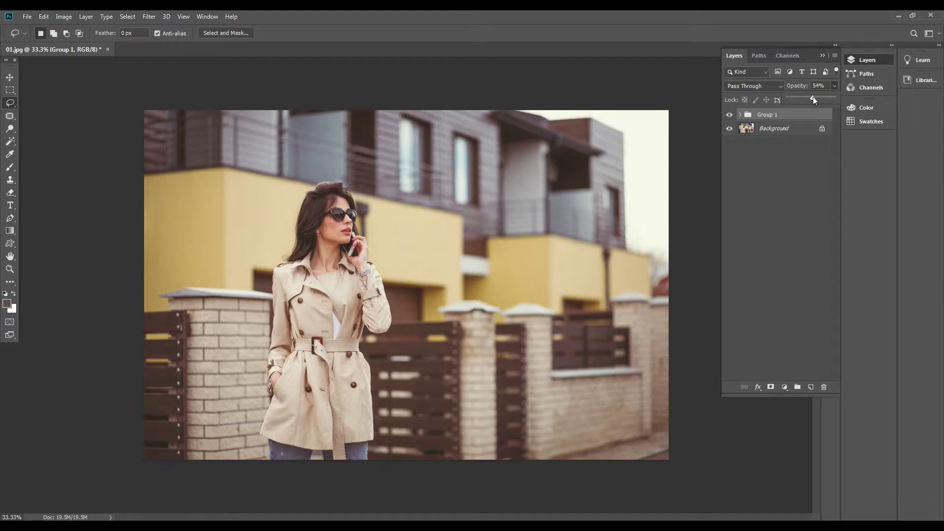
left_click_drag(829, 97, 822, 98)
left_click(740, 115)
left_click(740, 115)
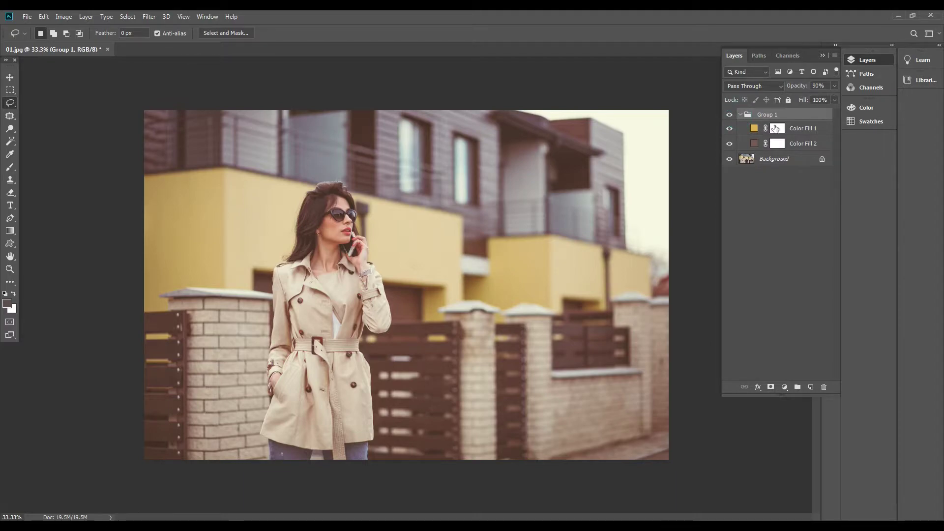
left_click(741, 115)
Step: Compare Group 1 at 90% against the original, leaving the group visible
left_click(730, 115)
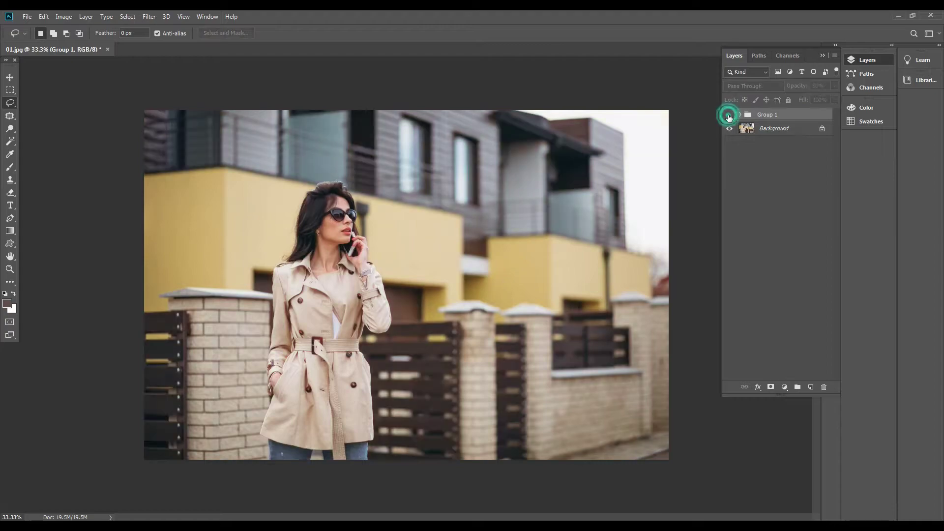
left_click(729, 115)
left_click(730, 116)
left_click(730, 116)
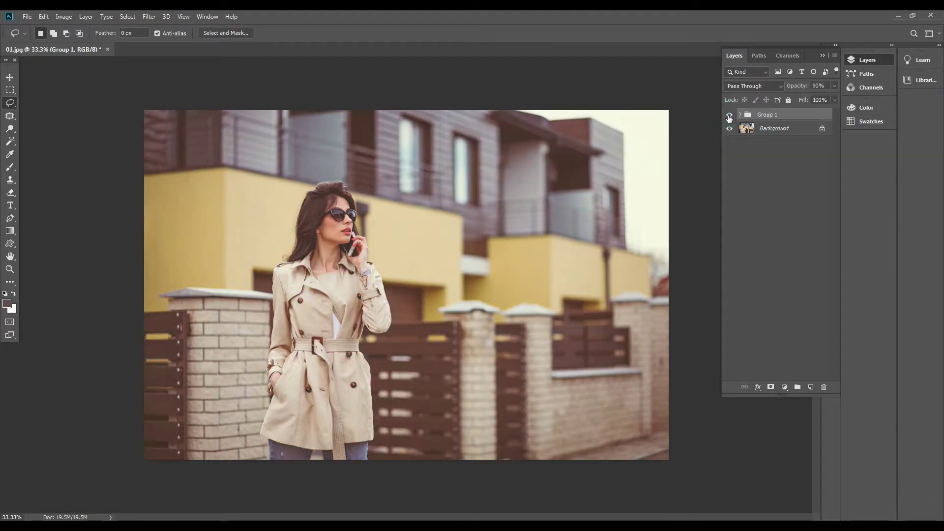
left_click(730, 116)
left_click(729, 116)
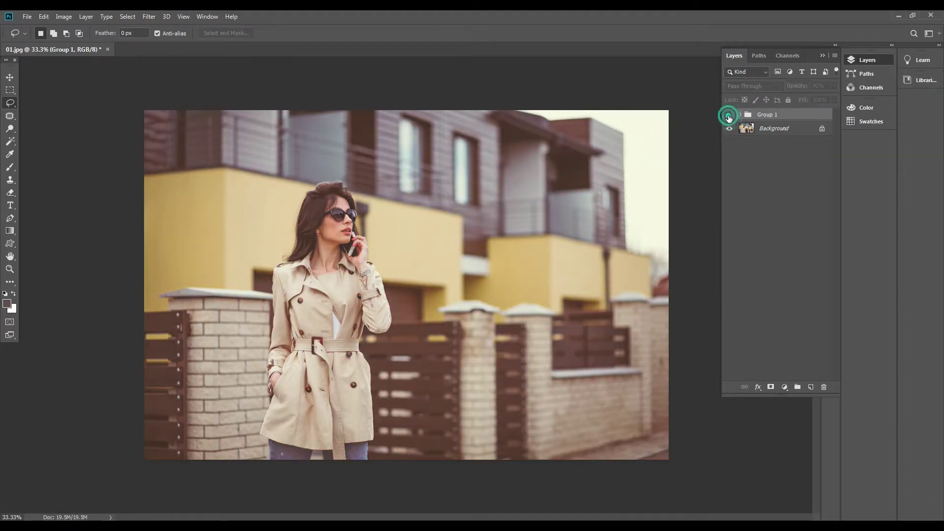
left_click(729, 116)
left_click(730, 116)
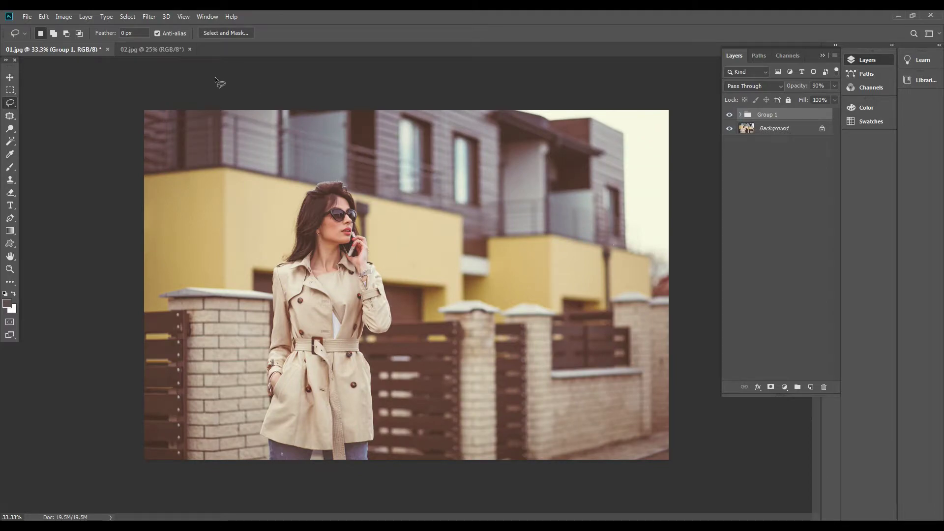
Step: Zoom 02.jpg out and tile it vertically beside 01.jpg, then activate 01.jpg
left_click(140, 49)
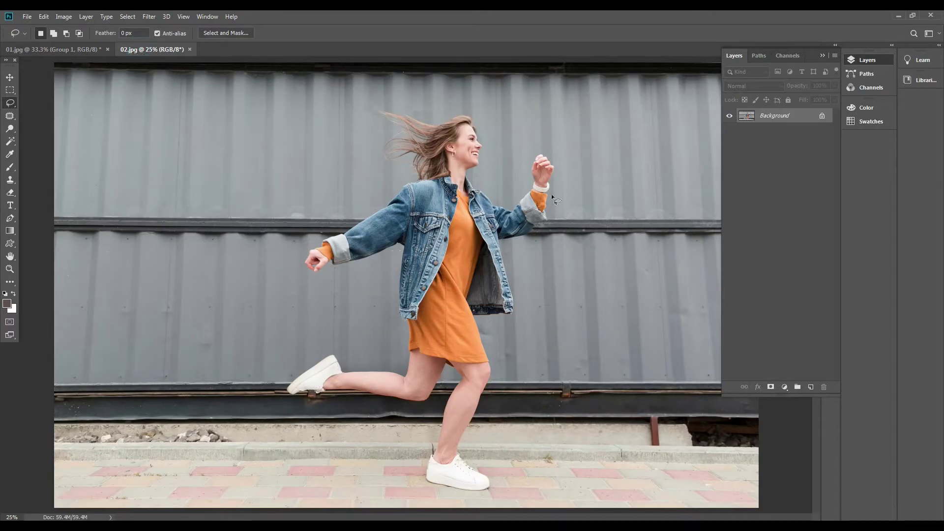
key("ctrl+minus")
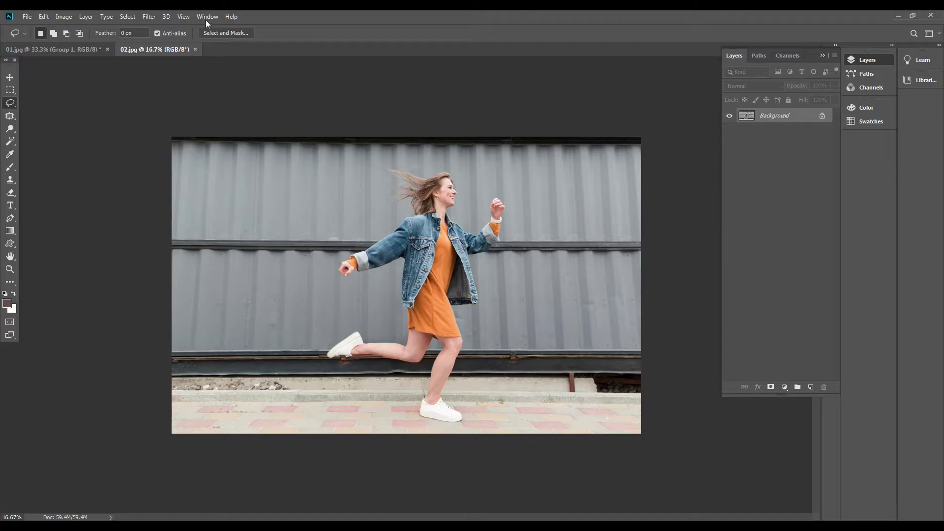
left_click(206, 20)
mouse_move(208, 26)
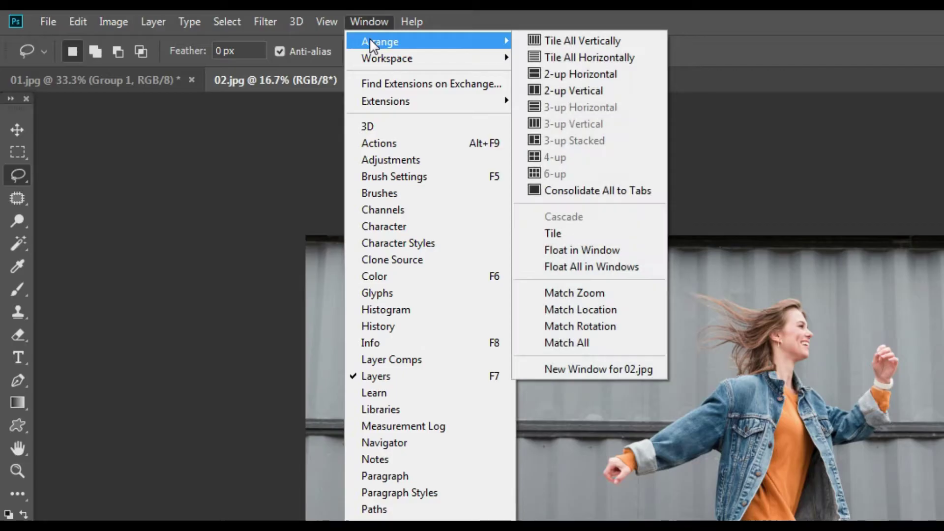
left_click(572, 42)
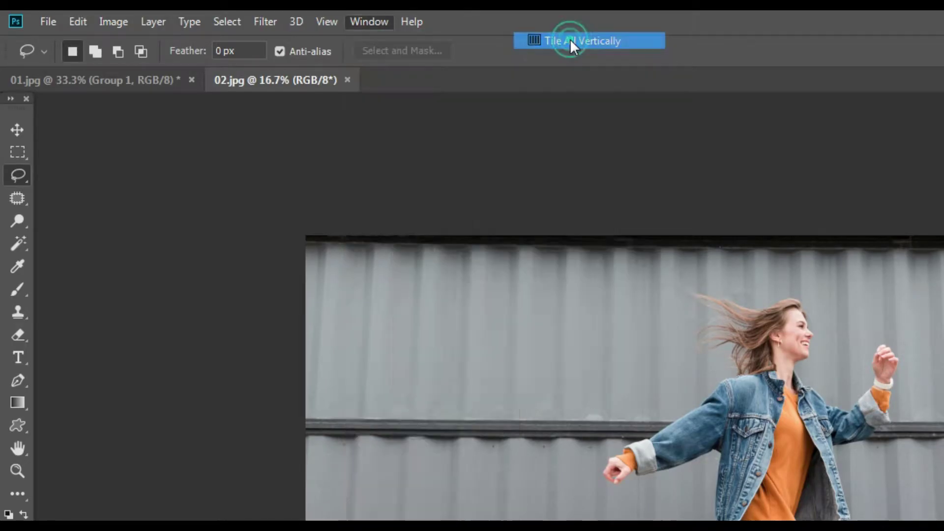
left_click(338, 444)
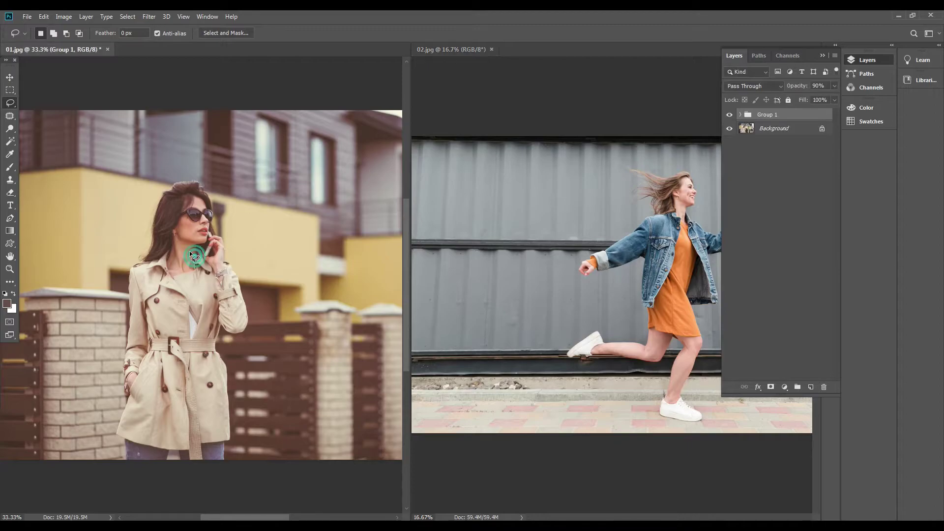
scroll(203, 293, "down", 2)
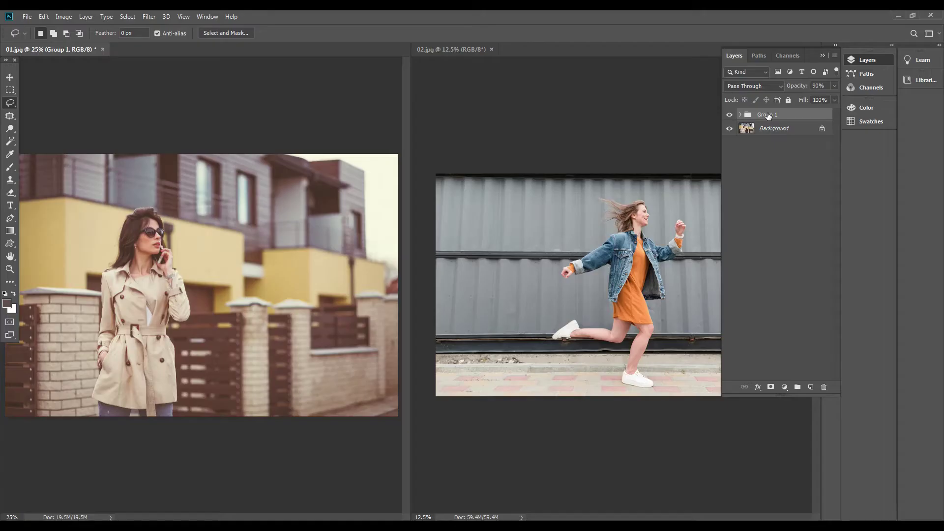
Step: Drag Group 1 toward 02.jpg, hide the panels, and zoom into the running woman
left_click_drag(411, 326, 418, 485)
left_click_drag(766, 176, 610, 248)
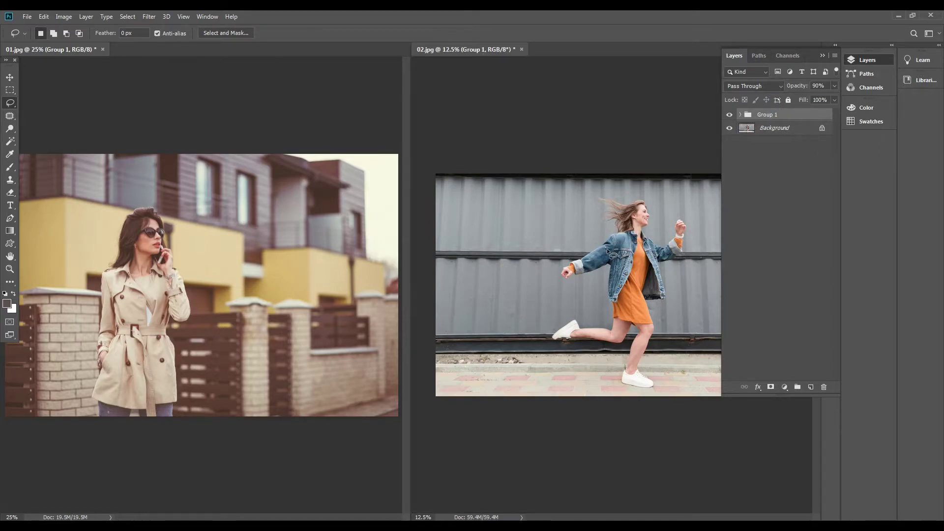
key("Tab")
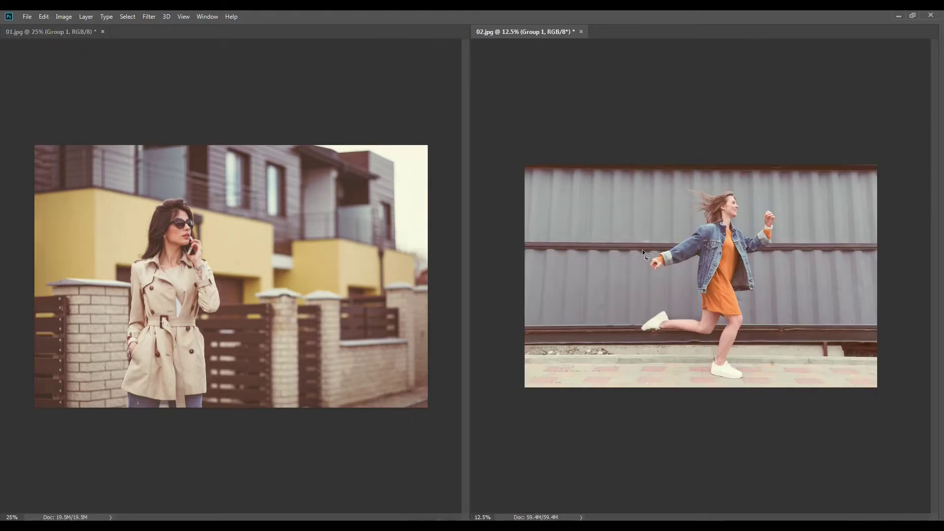
key("z")
left_click_drag(558, 179, 810, 307)
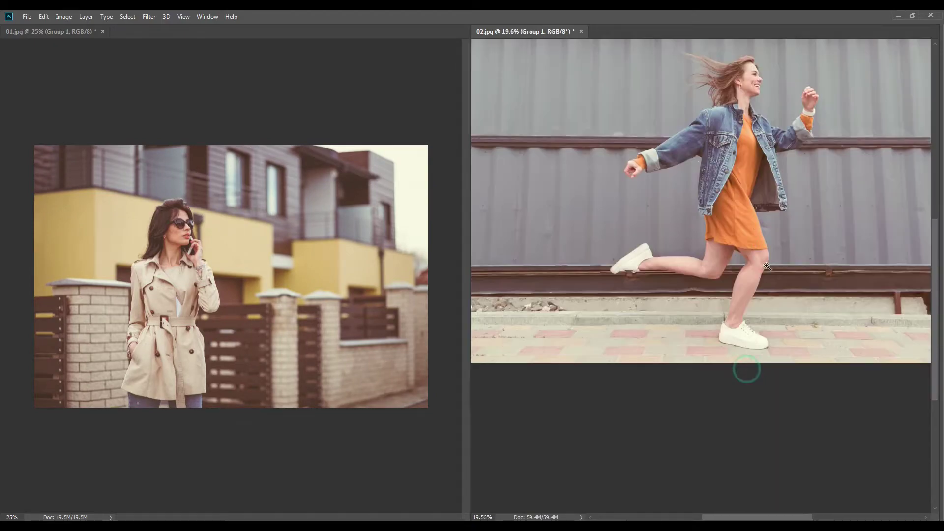
Step: Zoom and pan around 02.jpg to inspect the wall and the running woman
left_click(462, 211)
left_click(674, 274)
left_click(506, 190, "alt")
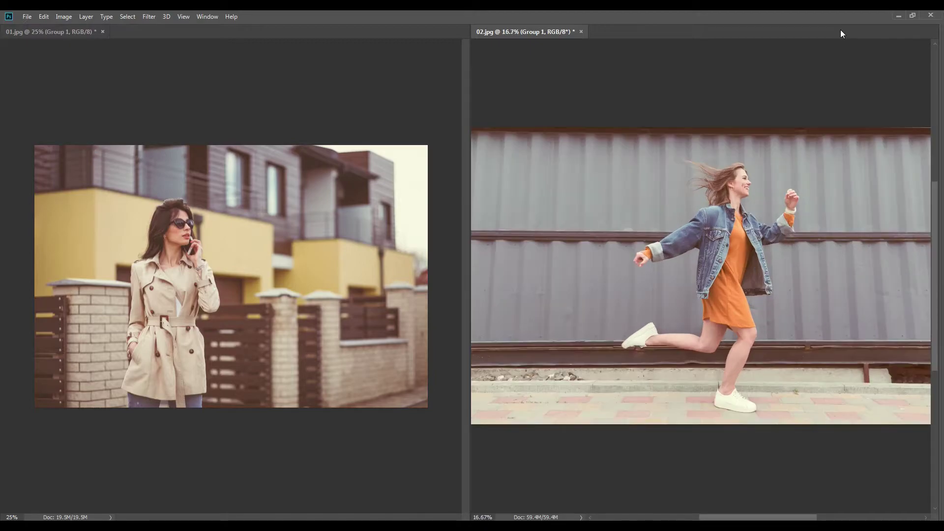
left_click(575, 168)
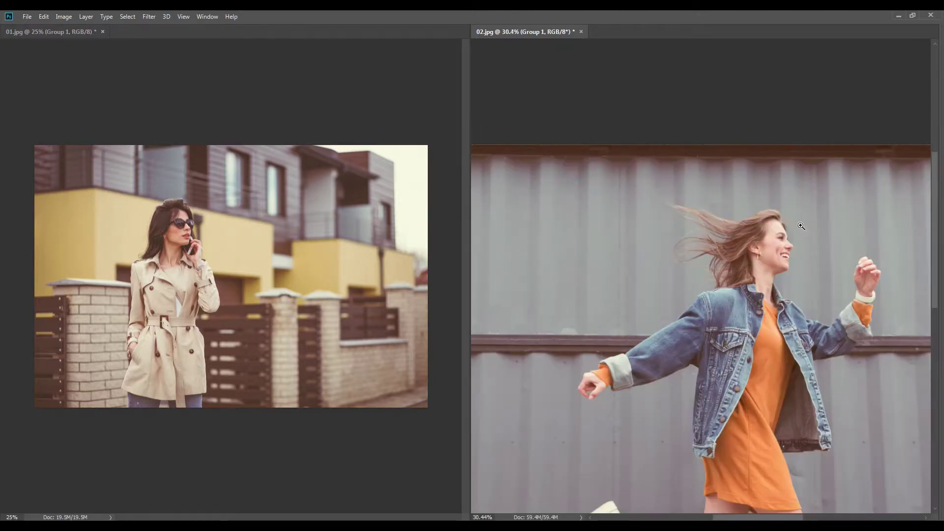
left_click_drag(720, 307, 669, 314)
left_click_drag(543, 344, 627, 327)
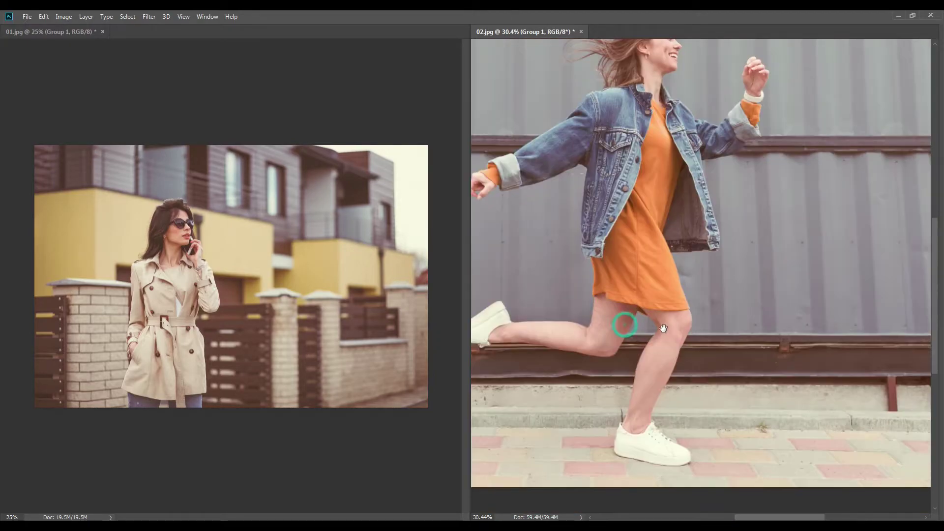
left_click_drag(567, 308, 684, 320)
left_click_drag(643, 248, 664, 312)
mouse_move(572, 307)
left_mouse_down()
mouse_move(662, 322)
mouse_move(738, 312)
left_mouse_up()
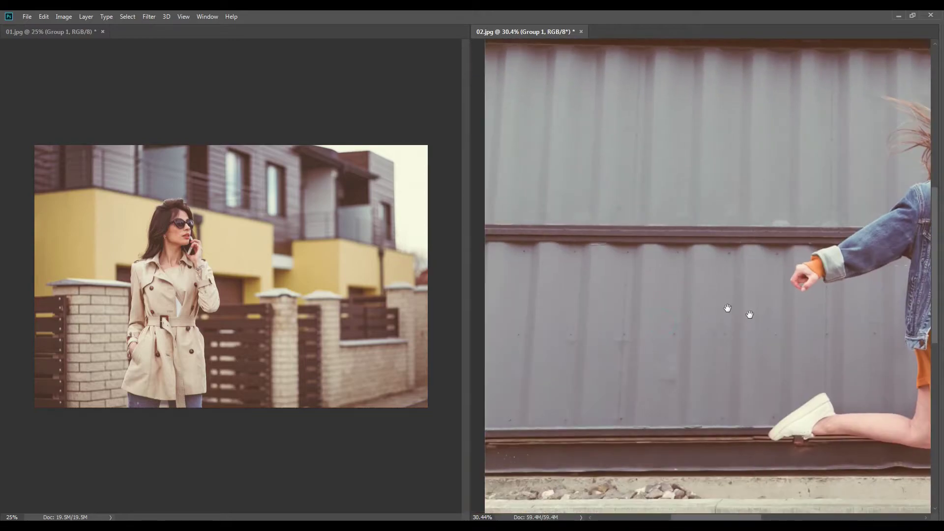
left_click_drag(811, 315, 654, 320)
left_click_drag(846, 324, 719, 327)
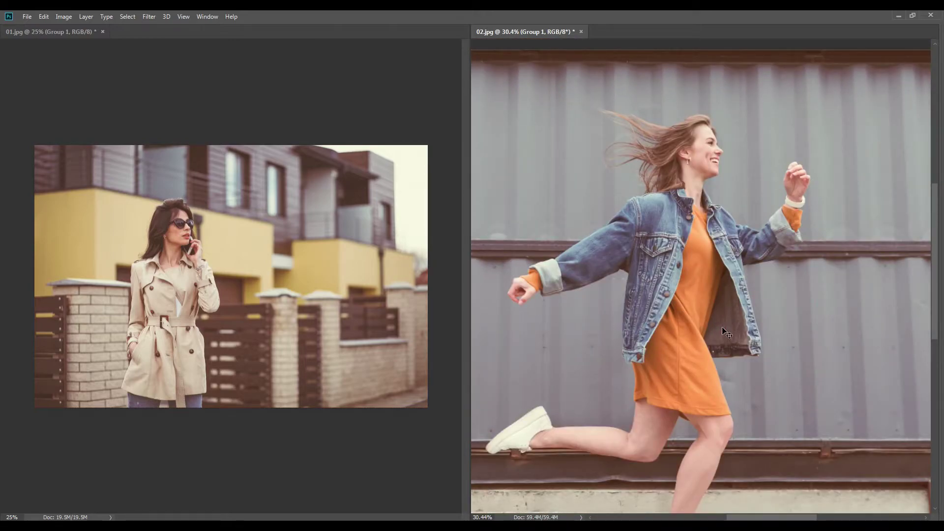
left_click(720, 329, "alt")
left_click(722, 328, "alt")
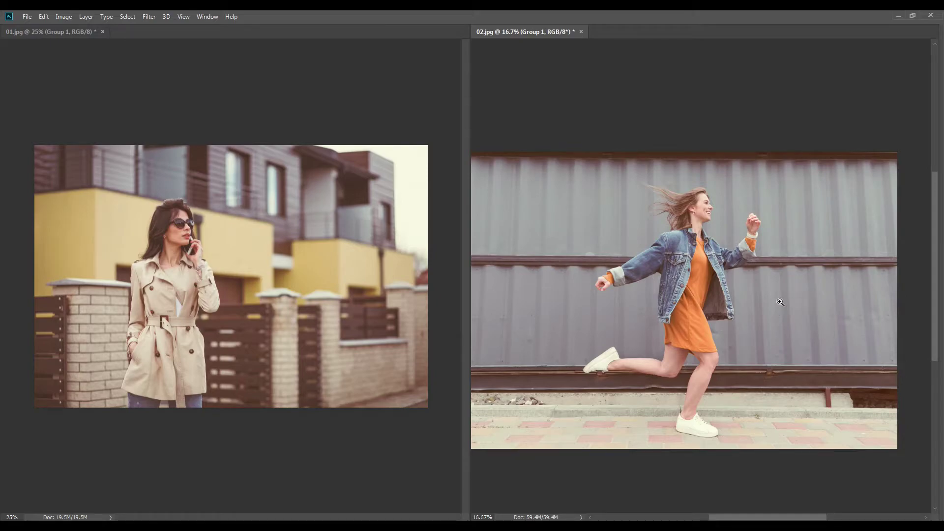
Step: Compare the fence in 01.jpg with the shoe in 02.jpg, then close 02.jpg
left_click(49, 32)
left_click_drag(370, 389, 383, 362)
left_click(494, 390)
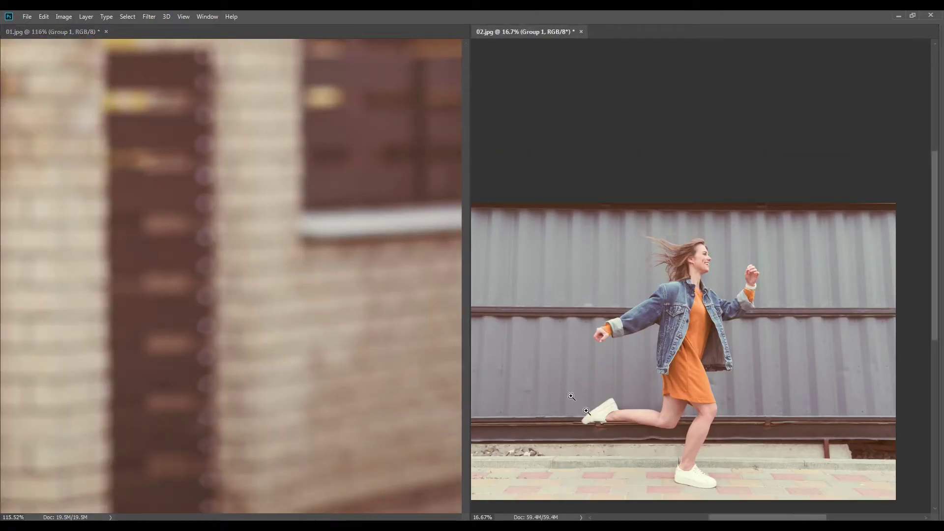
left_click_drag(494, 389, 680, 386)
key("ctrl+0")
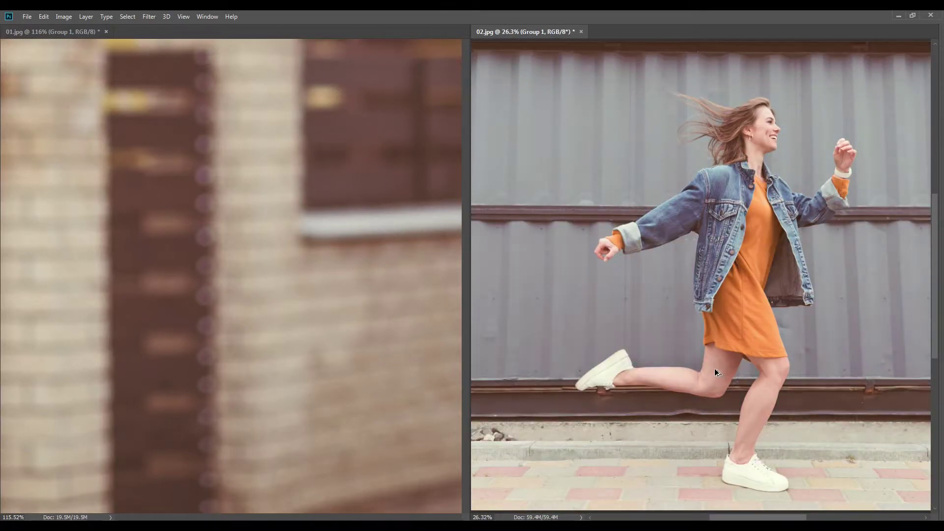
key("ctrl+minus")
key("ctrl+minus")
key("ctrl+minus")
left_click(268, 322)
key("ctrl+minus")
key("ctrl+minus")
key("ctrl+minus")
key("ctrl+minus")
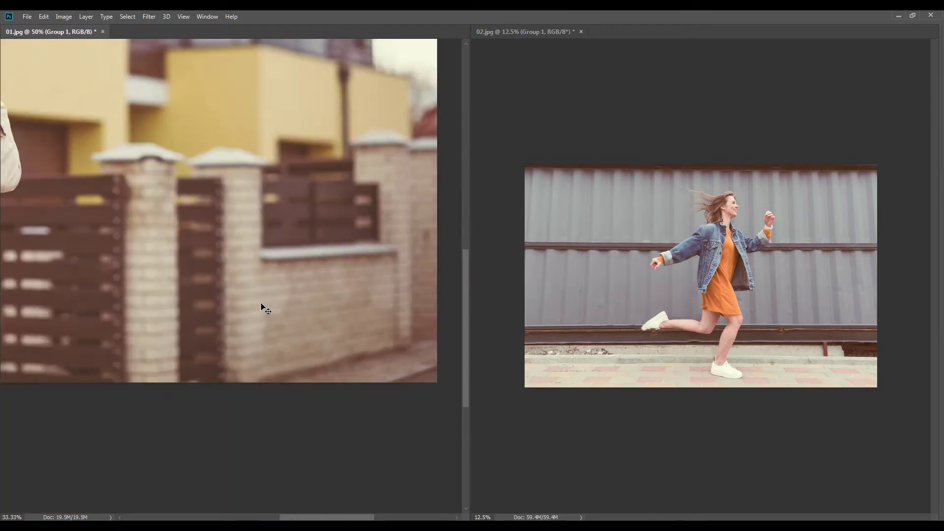
left_click(730, 281)
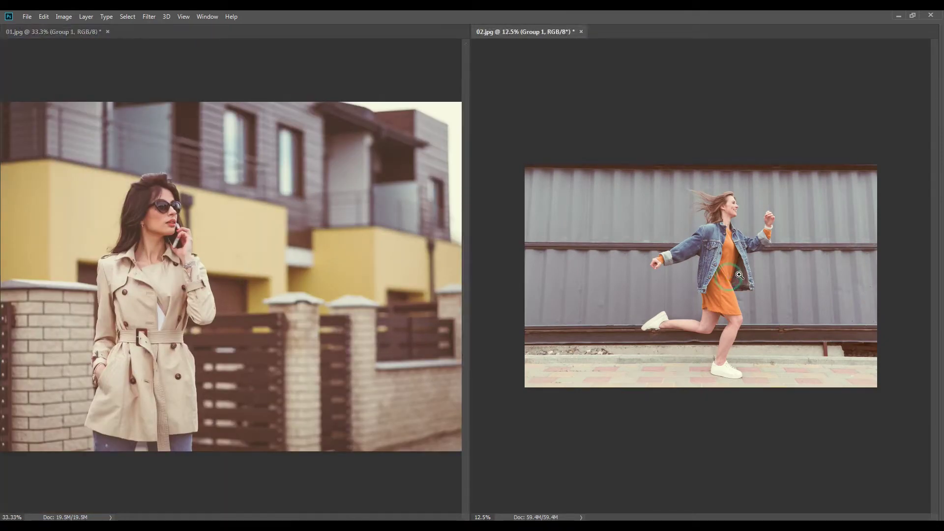
left_click(741, 275)
left_click(728, 259)
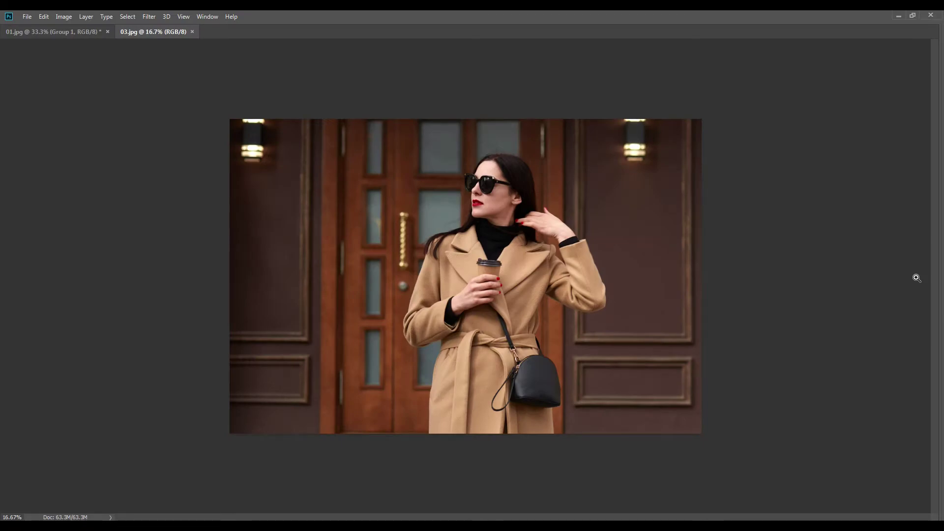
Step: Tile 01.jpg and 03.jpg vertically, copy Group 1 onto 03.jpg, and expand it
left_click(207, 16)
mouse_move(221, 23)
left_click(324, 27)
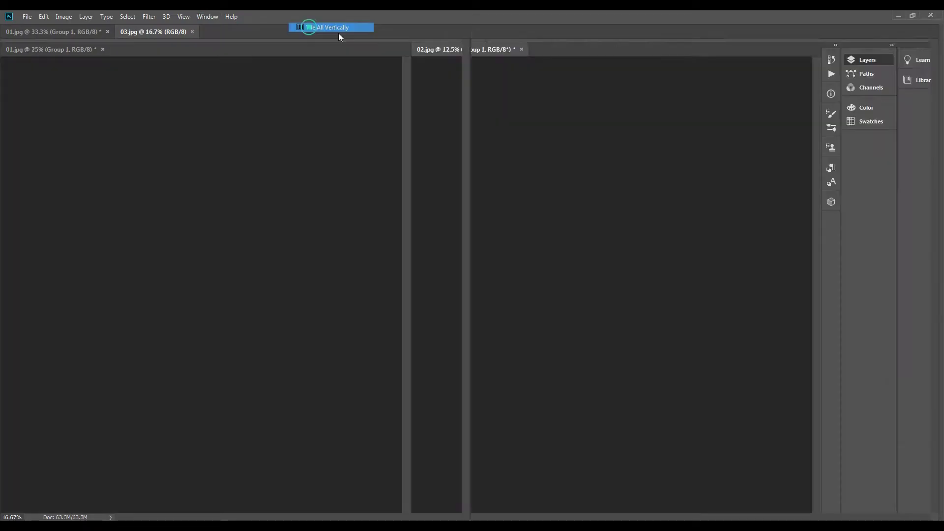
left_click(204, 245)
key("F7")
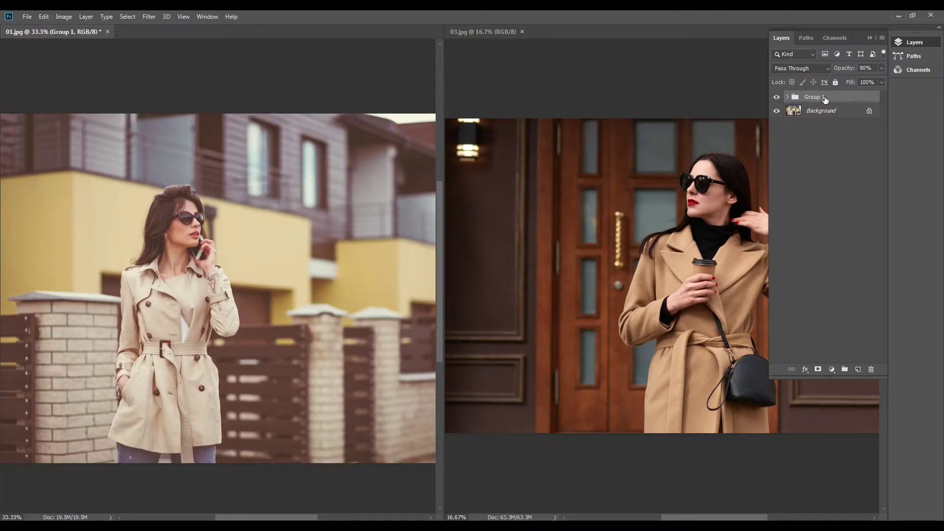
left_click_drag(825, 100, 666, 241)
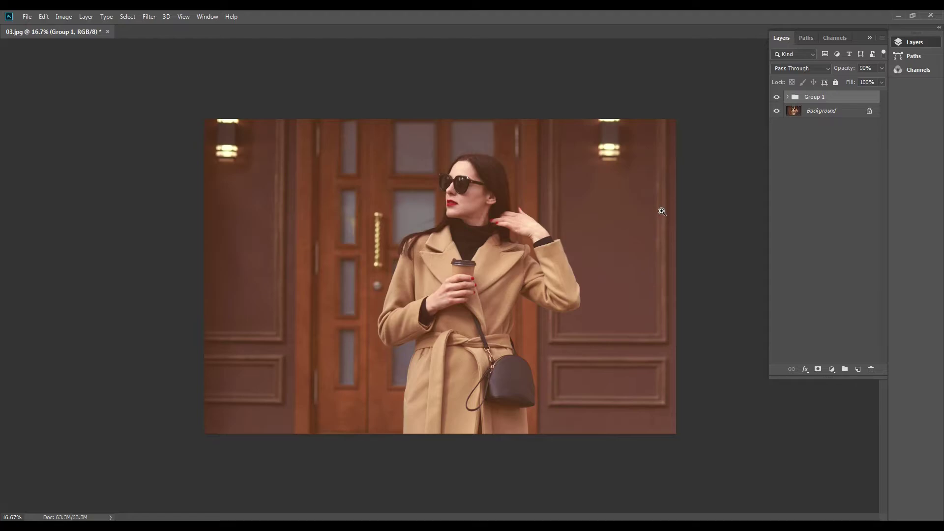
left_click(786, 98)
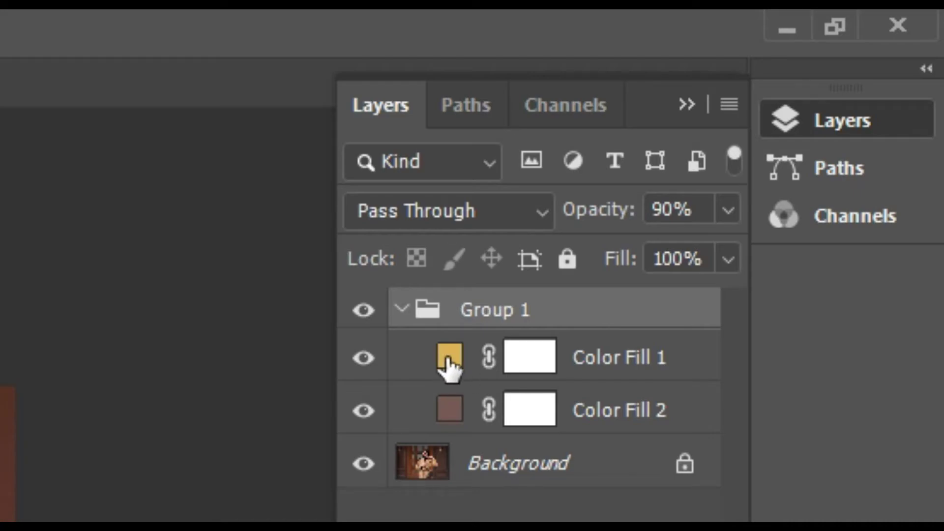
Step: Recolour Color Fill 1 to the deep orange bb531d
double_click(449, 358)
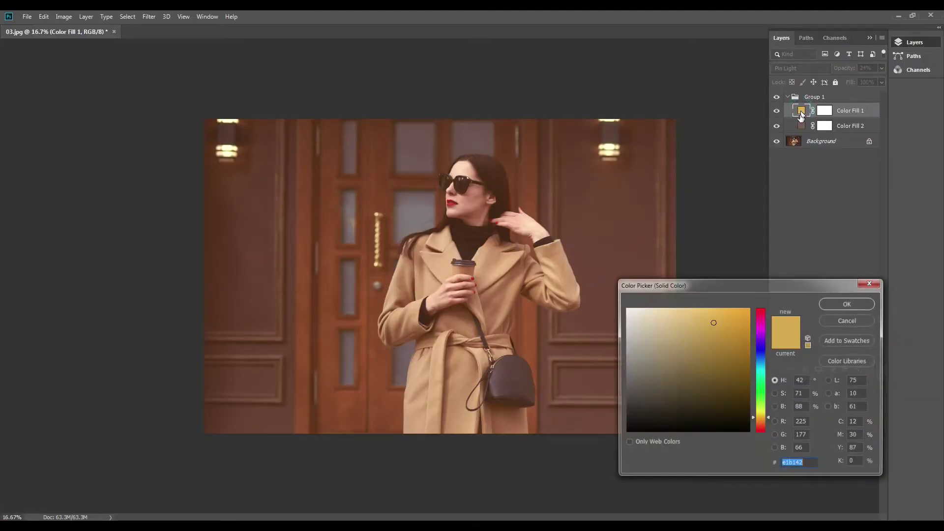
left_click(312, 218)
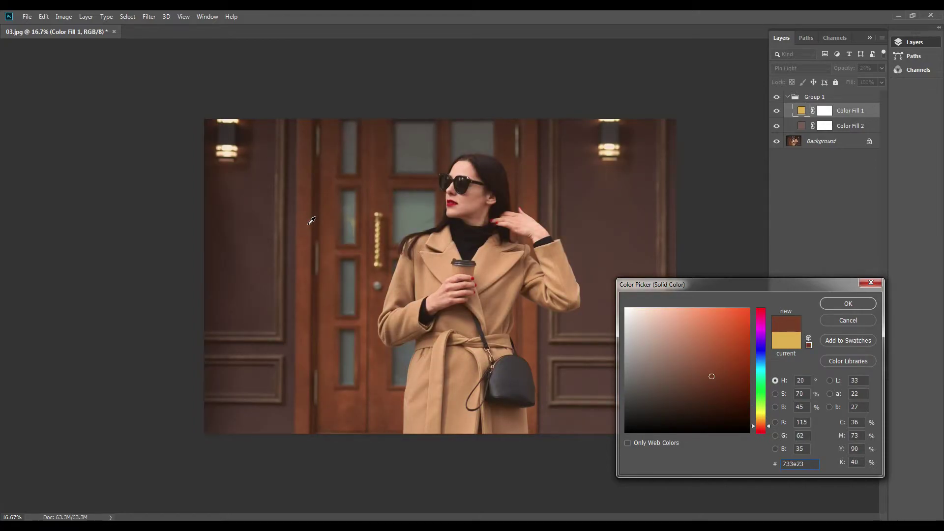
left_click(303, 222)
mouse_move(737, 344)
left_mouse_down()
mouse_move(717, 365)
mouse_move(730, 341)
left_mouse_up()
left_click(845, 304)
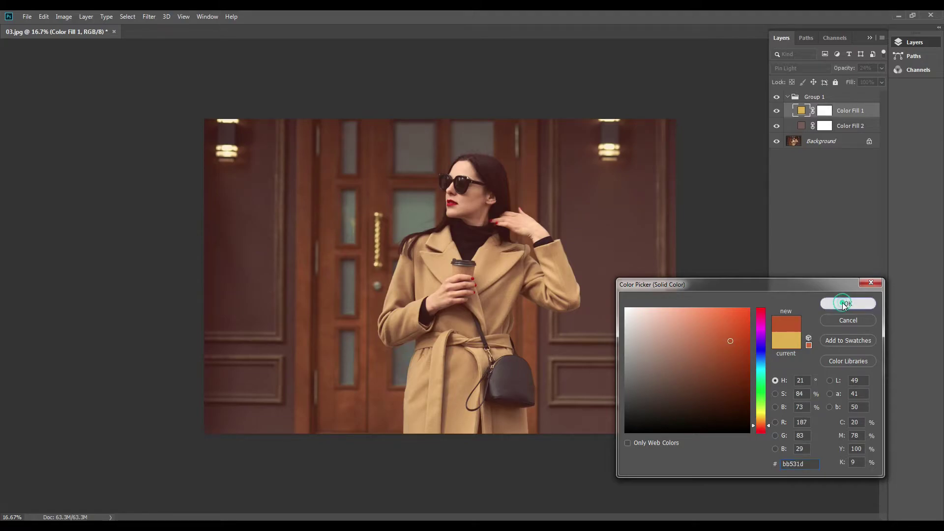
left_click(802, 127)
Step: Recolour Color Fill 2 to a tan (dfad70) sampled from the coat
left_click(803, 128)
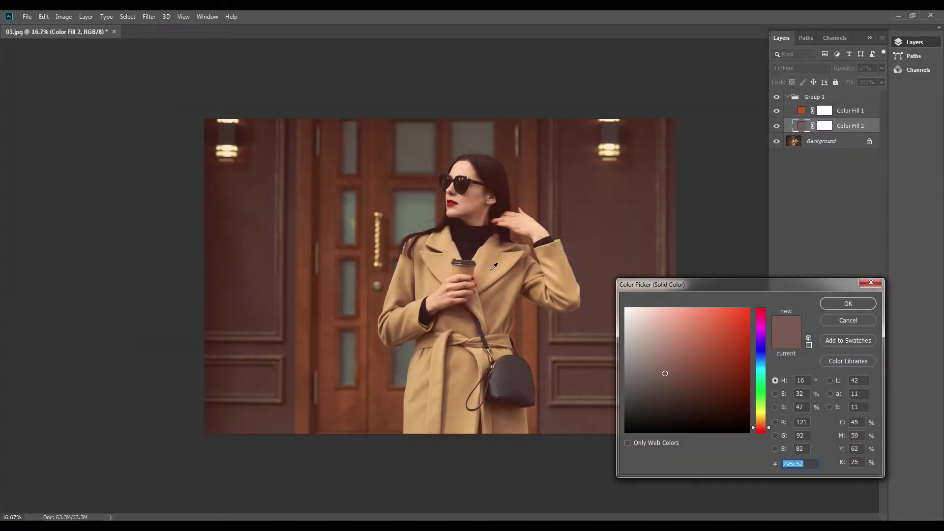
left_click(491, 271)
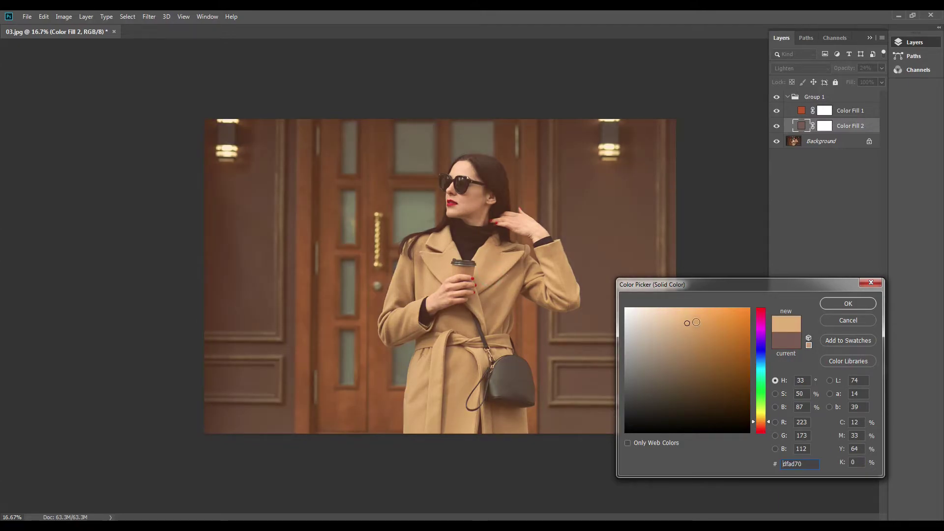
left_click(849, 304)
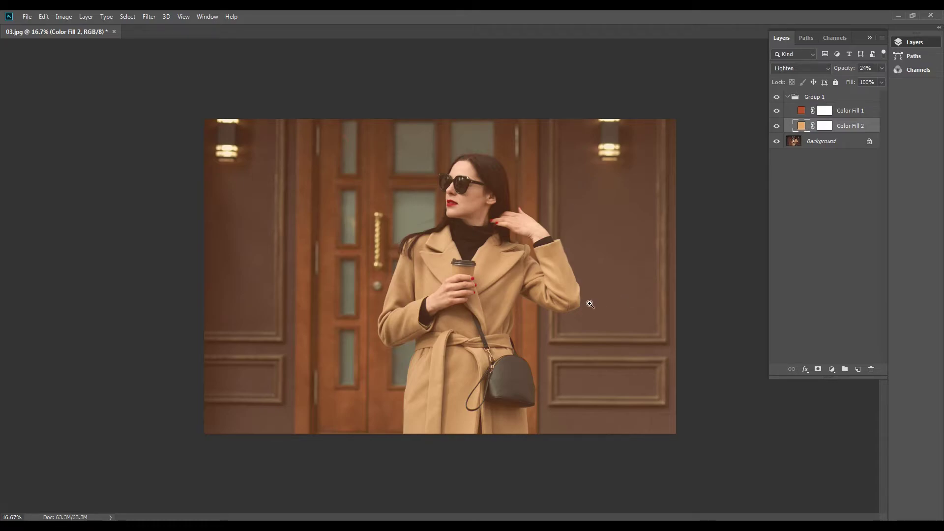
Step: Compare the tint with Group 1 toggled, then lower Color Fill 2's opacity to 13%
left_click(777, 98)
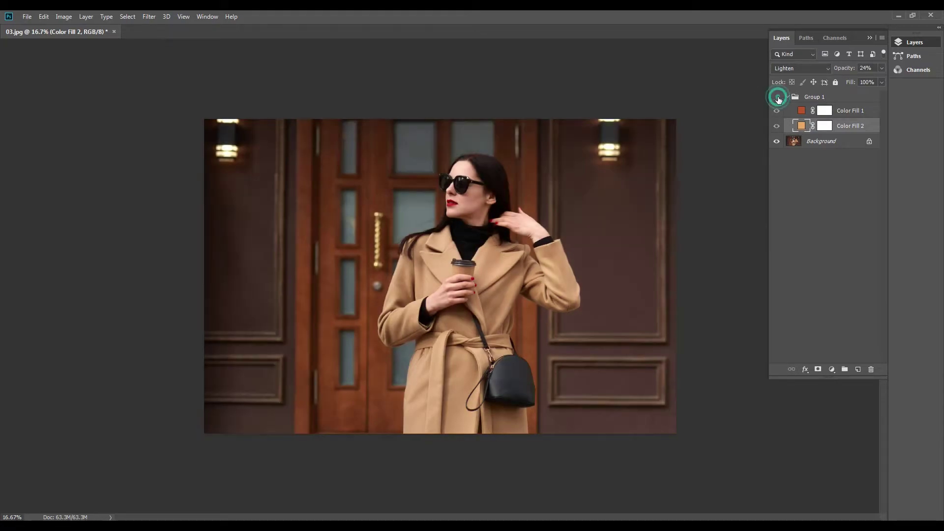
left_click(778, 98)
left_click(777, 98)
left_click(778, 98)
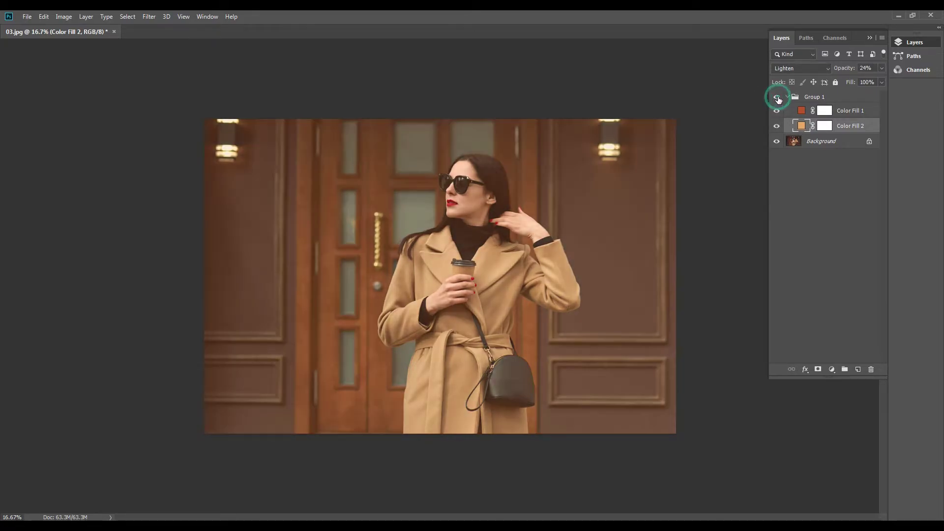
left_click(882, 68)
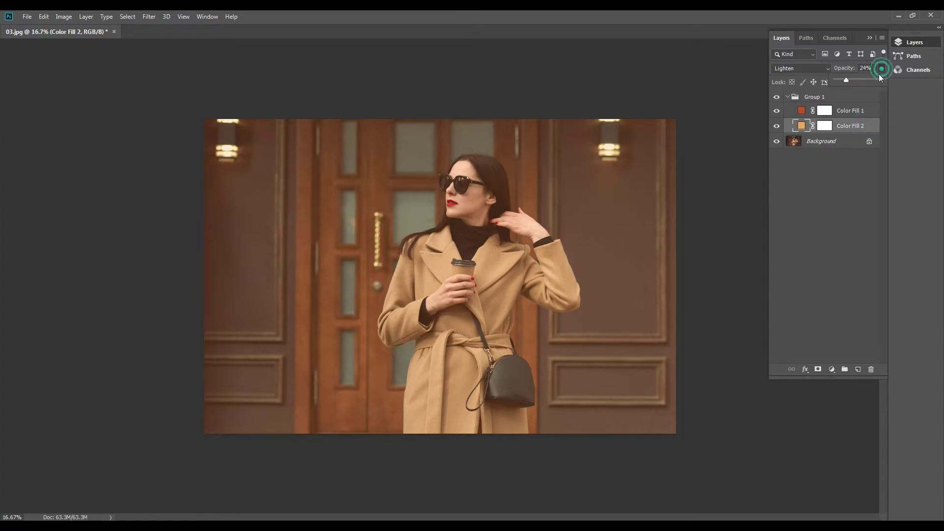
left_click_drag(840, 80, 839, 80)
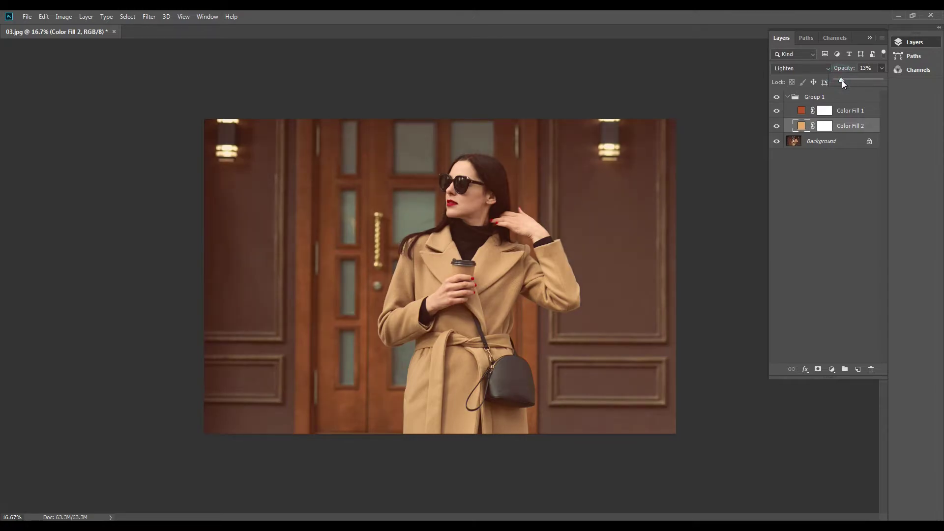
Step: Set Color Fill 1's opacity to 8% and compare the gentler tint by toggling Group 1
left_click(846, 111)
left_click(882, 68)
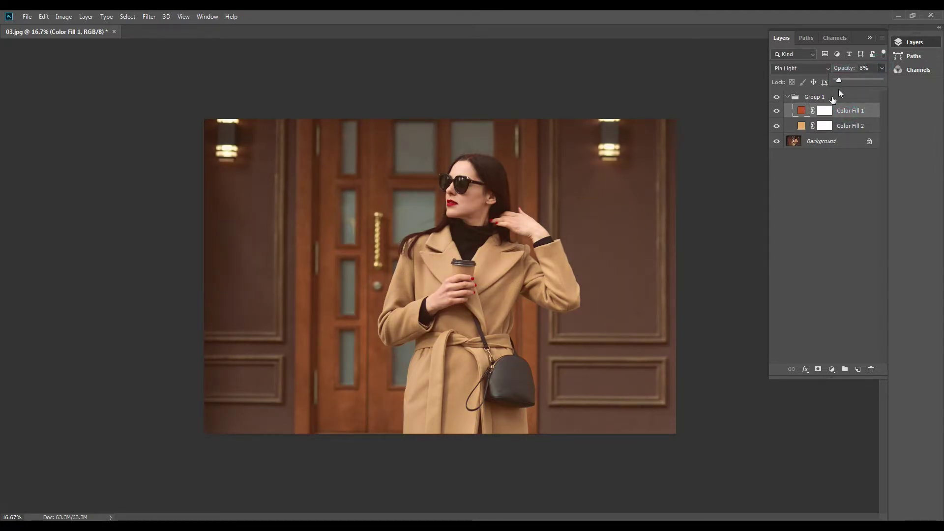
left_click(777, 97)
left_click(777, 98)
left_click(778, 98)
left_click(779, 98)
left_click(778, 98)
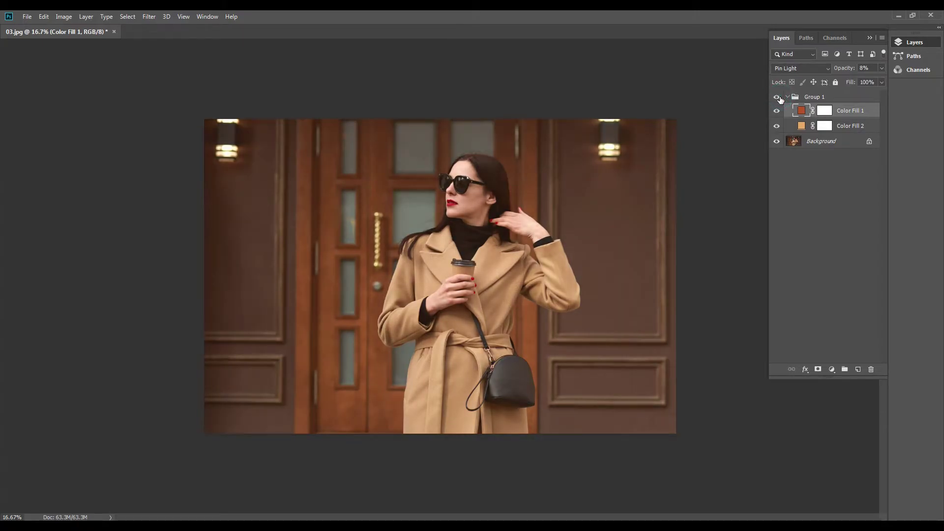
left_click(842, 127)
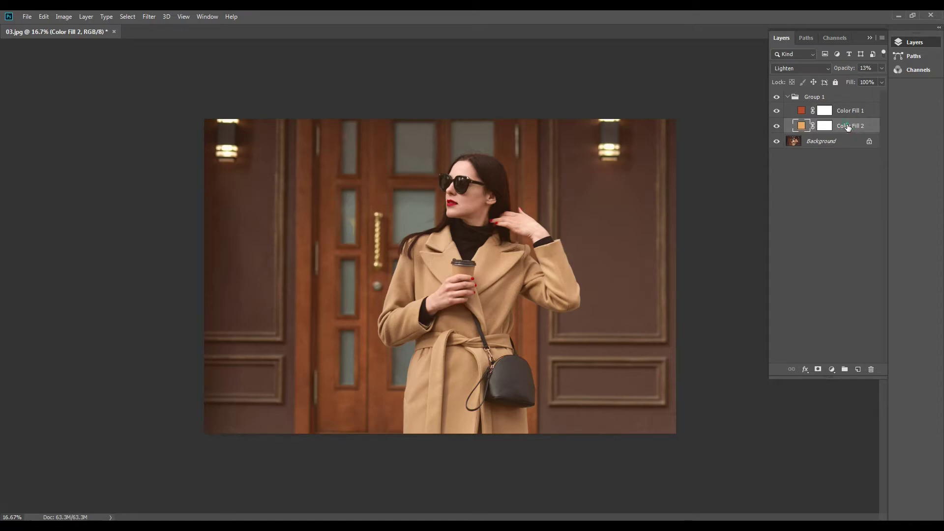
left_click(848, 127)
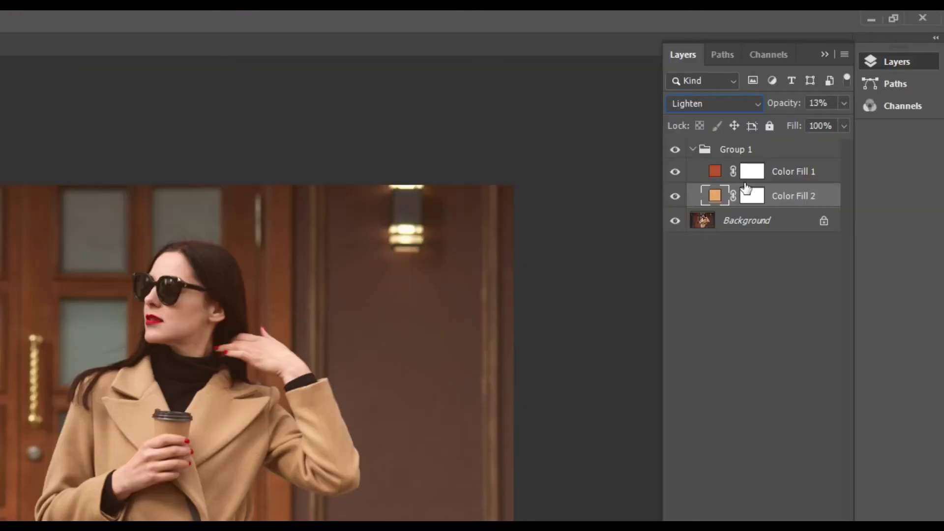
Step: Set Color Fill 2's blend mode to Exclusion
left_click(830, 202)
left_click(736, 109)
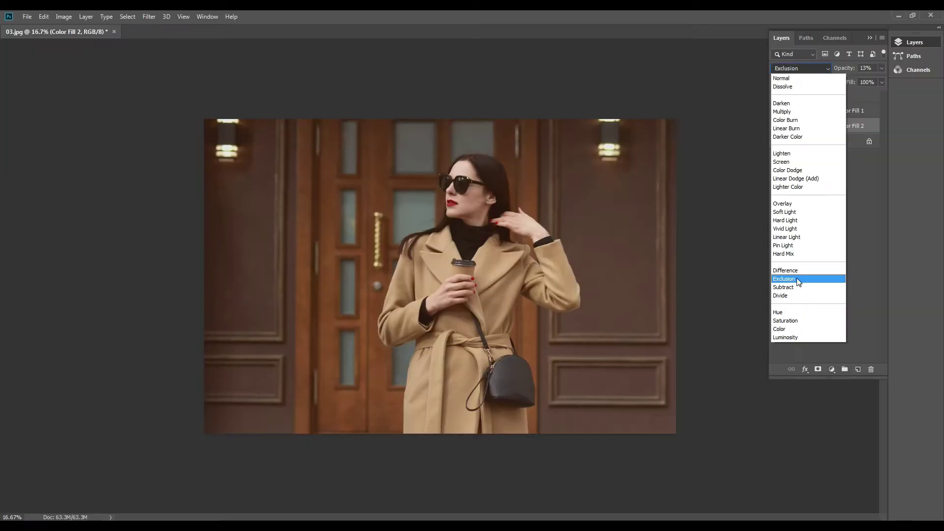
left_click(707, 442)
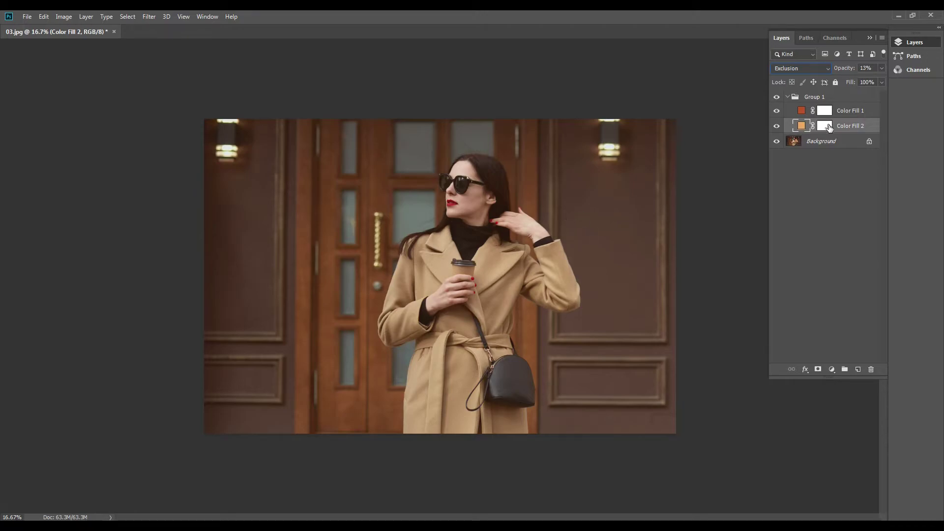
Step: Blend Color Fill 1 with Linear Dodge (Add) and compare with Group 1 toggled
left_click(846, 110)
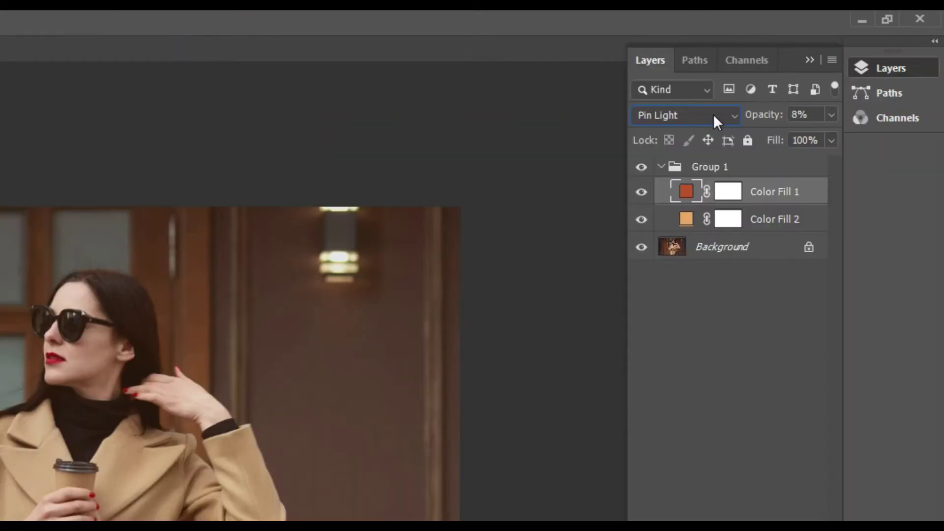
left_click(817, 68)
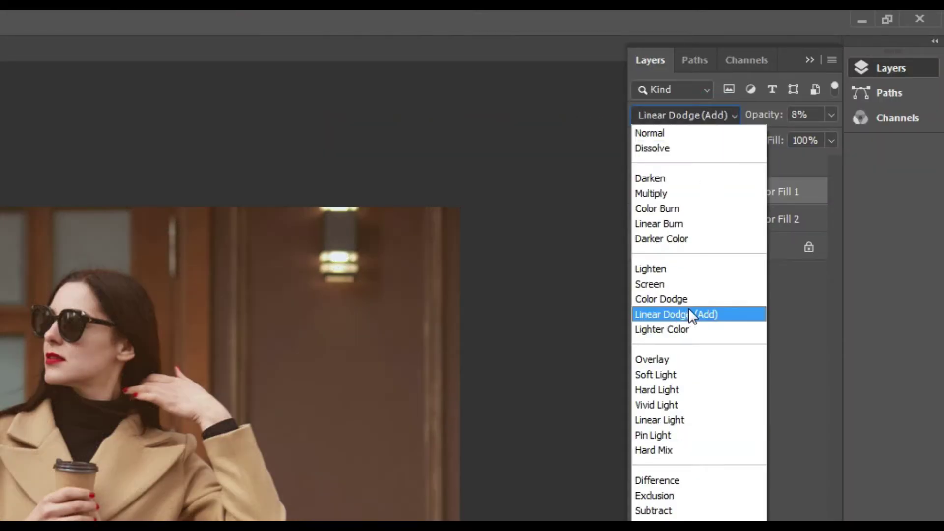
left_click(733, 317)
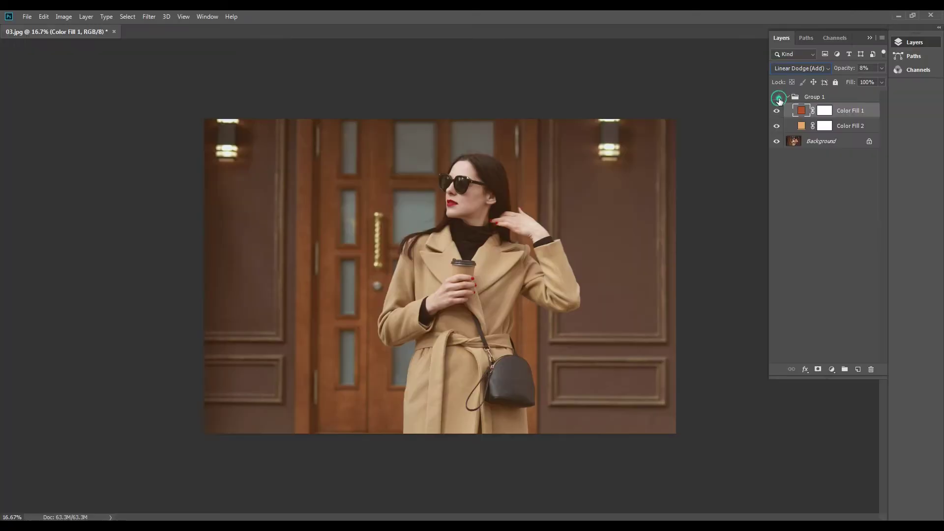
left_click(642, 167)
left_click(778, 98)
left_click(777, 98)
Step: Toggle Group 1's visibility once more to compare the tint
left_click(777, 98)
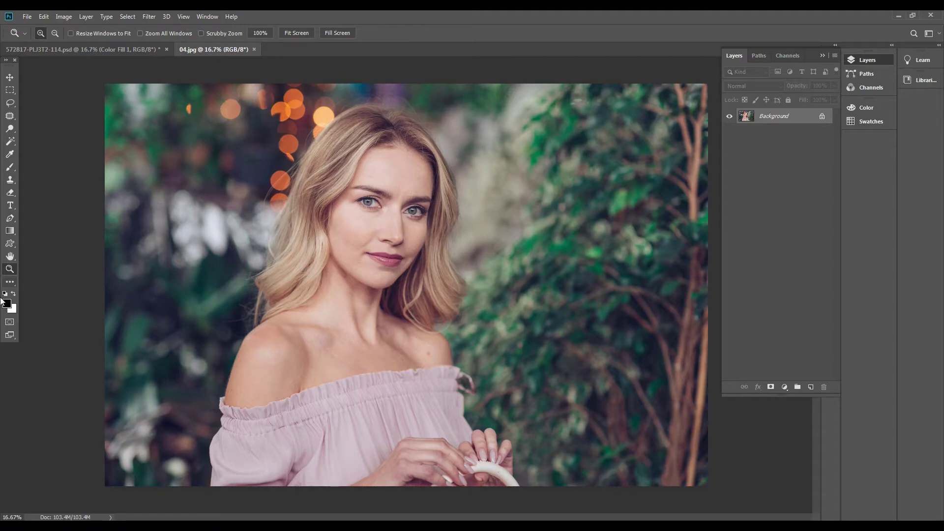
Step: Sample the orange bokeh as foreground, add a peach Solid Color fill, then hide it
left_click(6, 303)
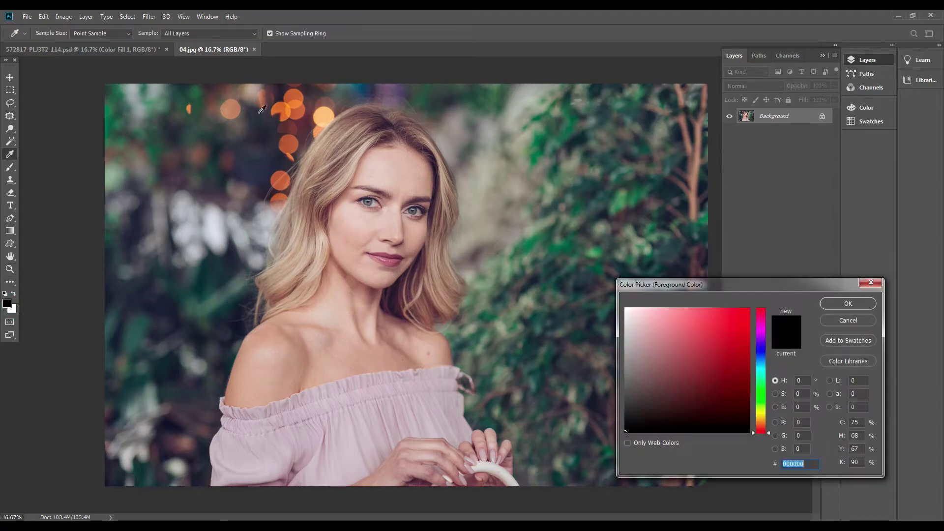
left_click(323, 114)
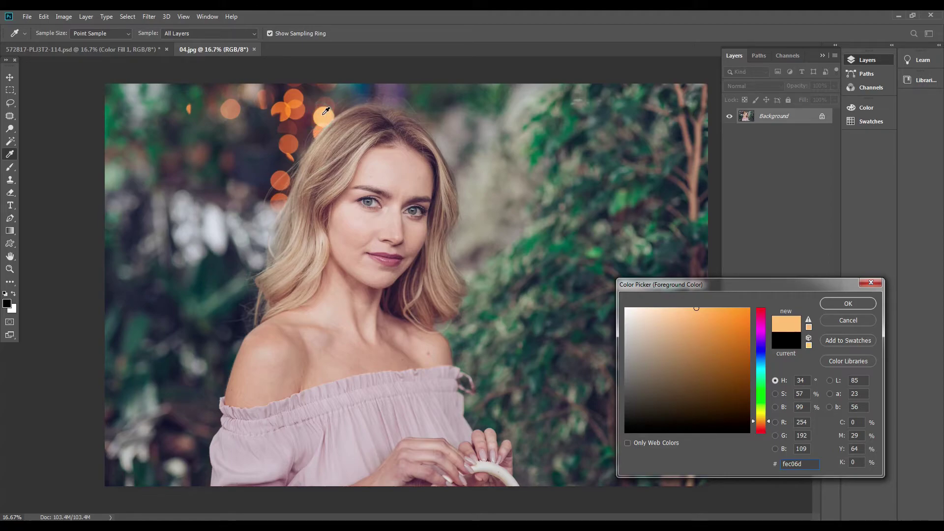
key("Return")
left_click(785, 387)
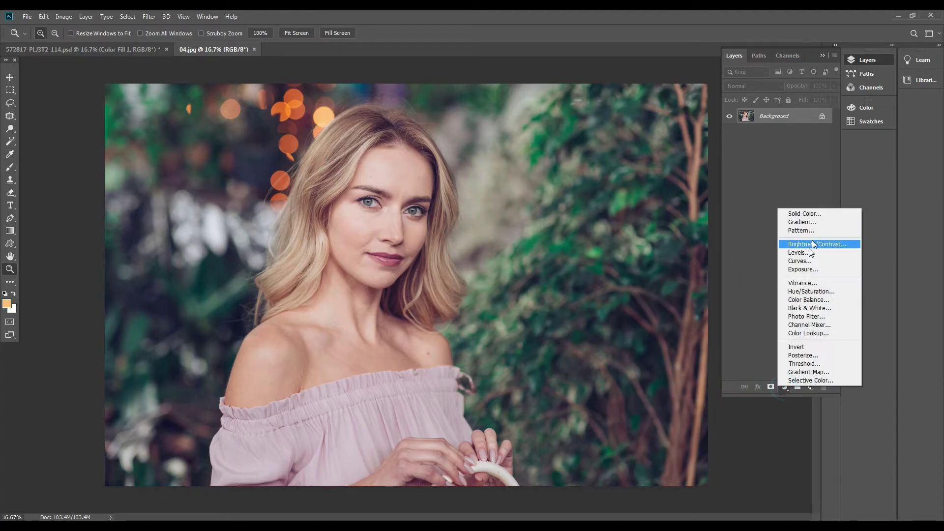
left_click(819, 214)
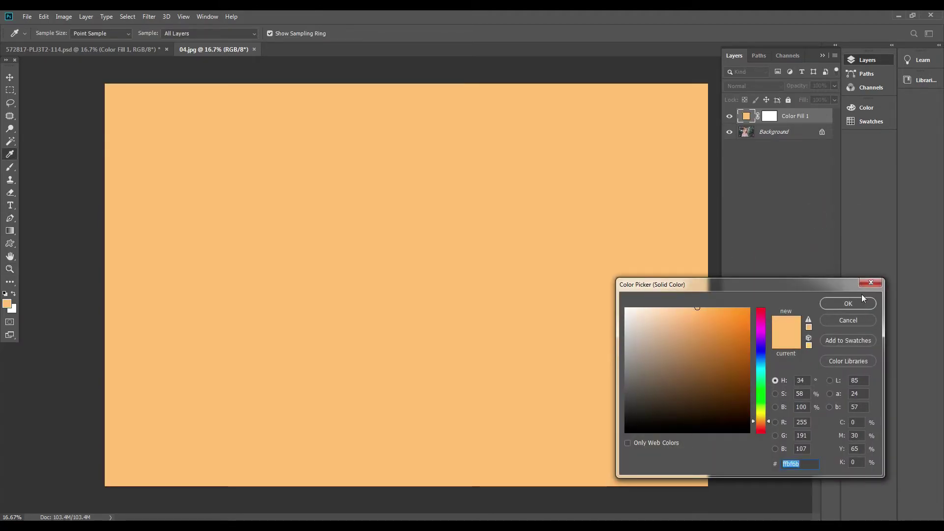
key("z")
left_click(848, 304)
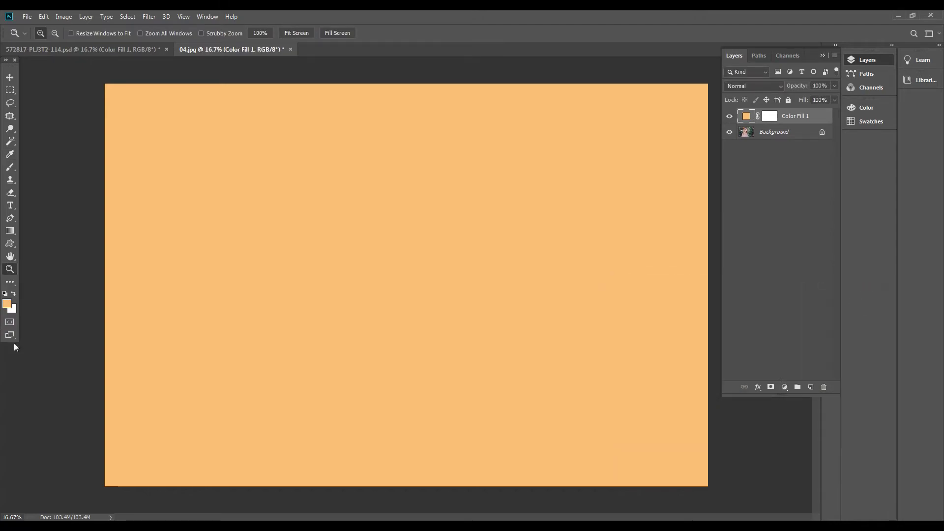
left_click(729, 117)
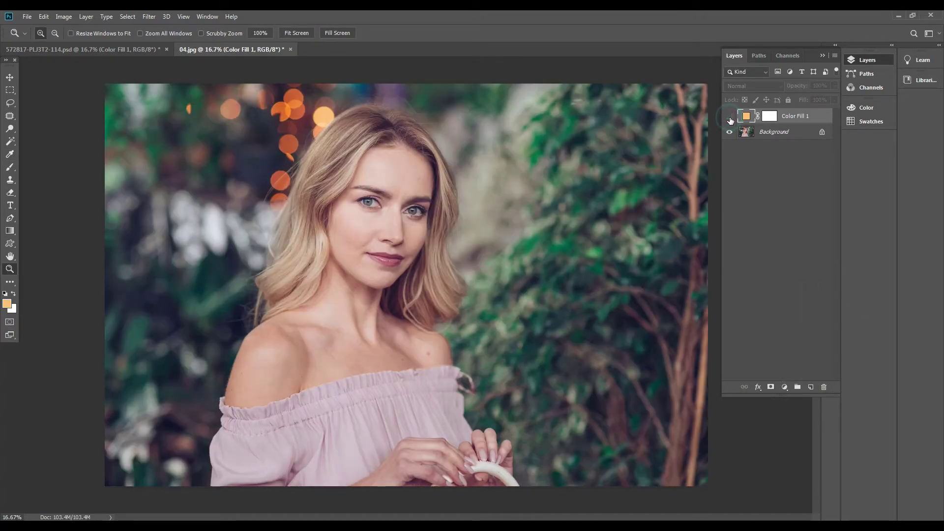
Step: Add a dark teal Color Fill 2 (20474d) sampled from the foliage, then show the peach fill again
left_click(764, 137)
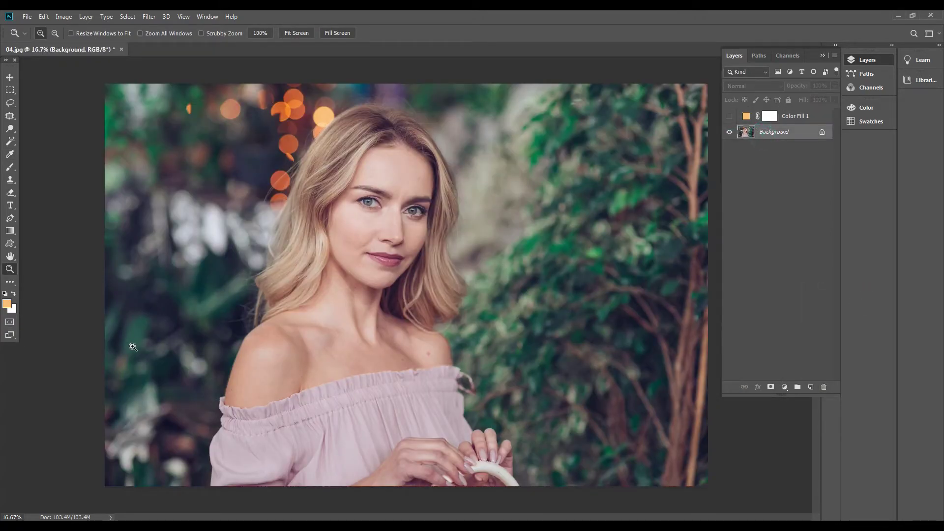
left_click(7, 306)
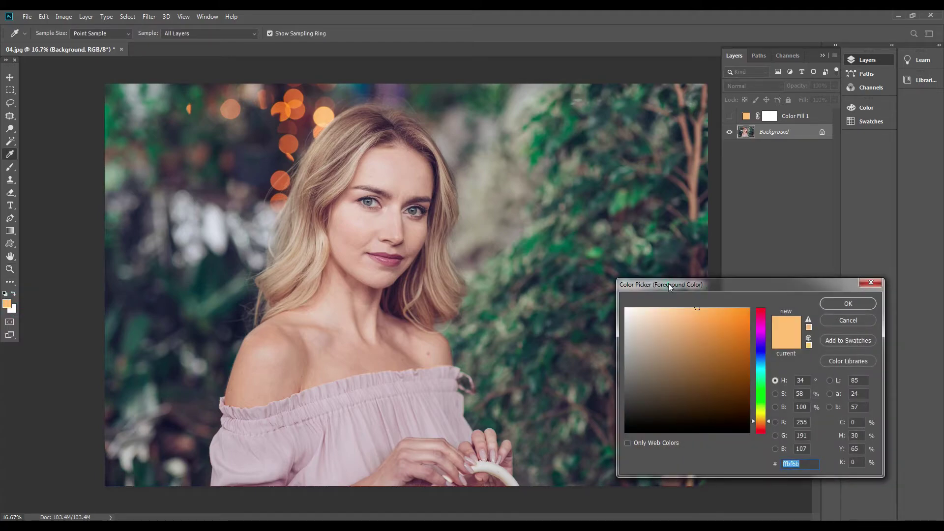
left_click_drag(668, 284, 659, 215)
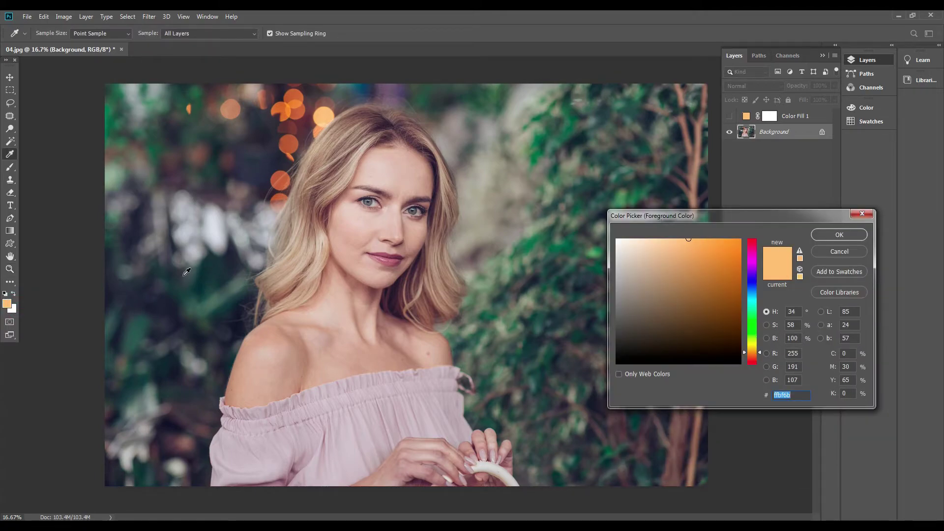
left_click(208, 294)
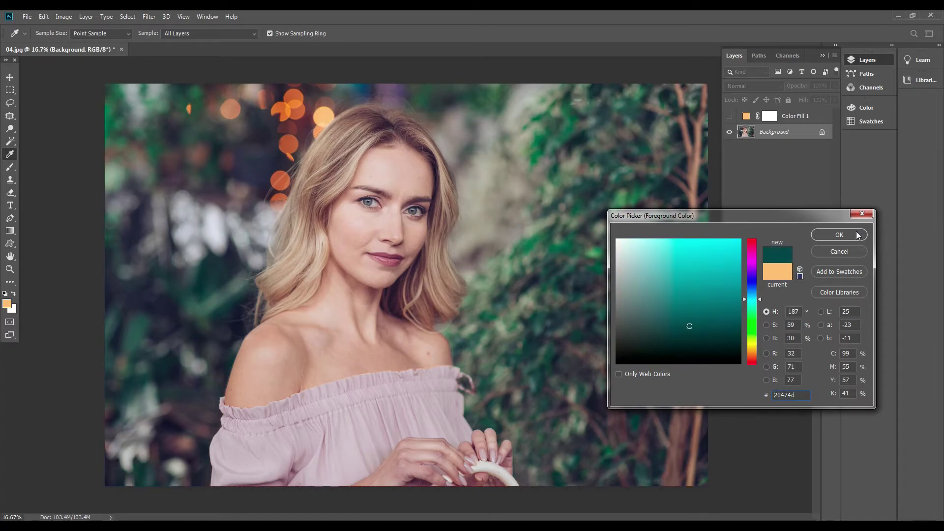
left_click(840, 235)
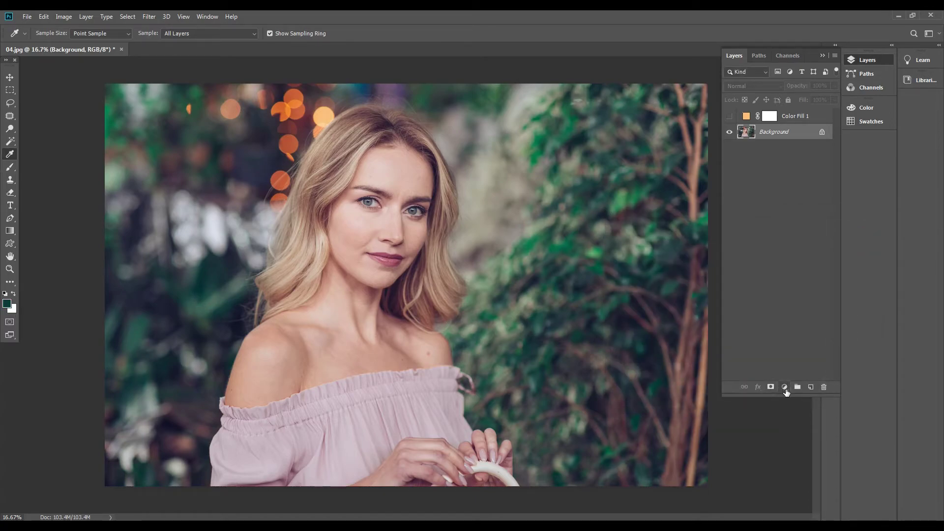
left_click(785, 388)
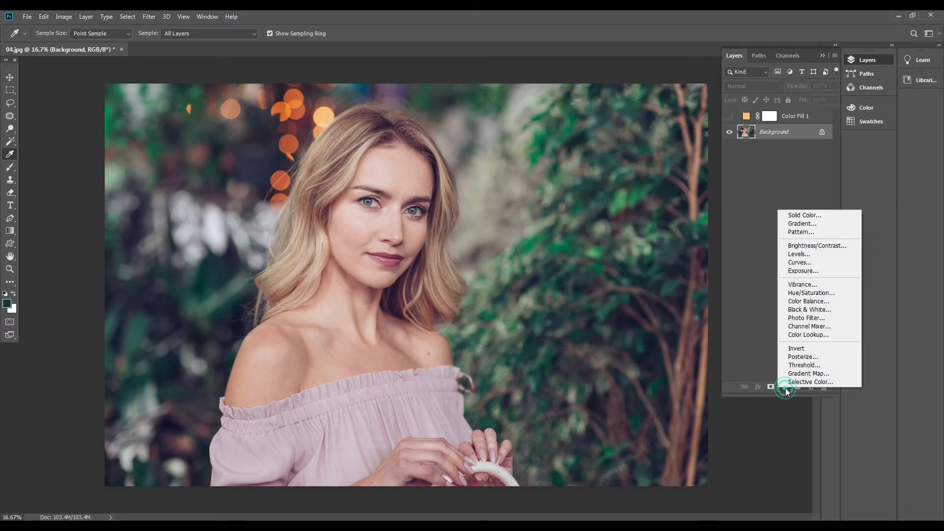
left_click(806, 214)
left_click(842, 241)
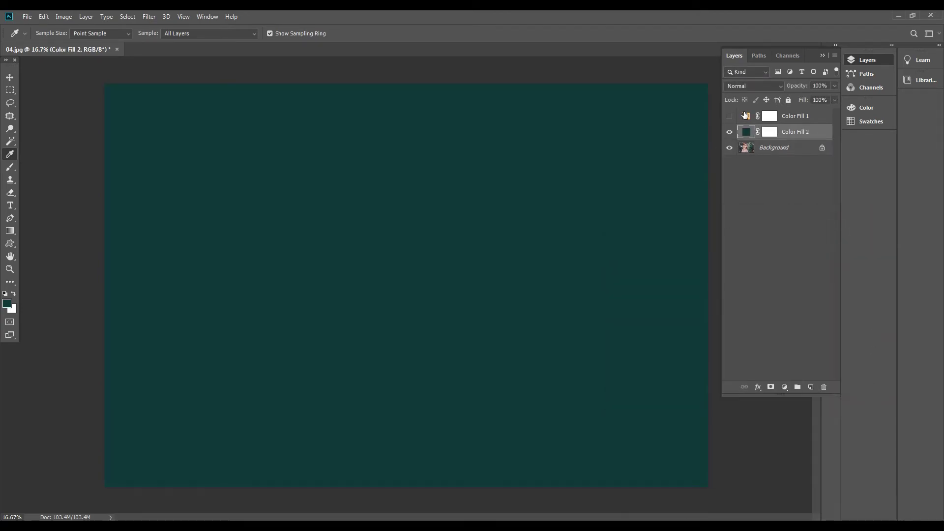
left_click(729, 116)
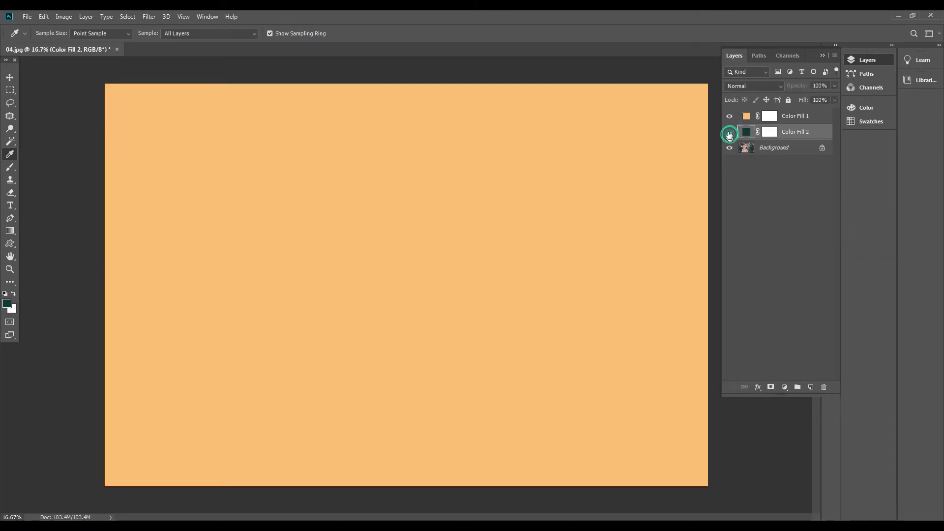
Step: Set Color Fill 1's blend mode to Vivid Light
left_click(729, 132)
left_click(730, 132, "alt")
left_click(729, 132, "alt")
left_click(809, 119)
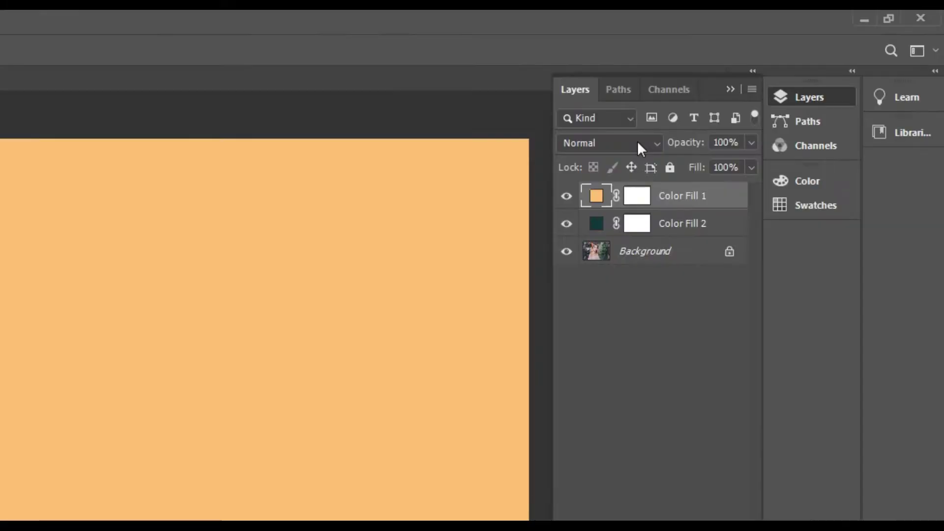
left_click(769, 86)
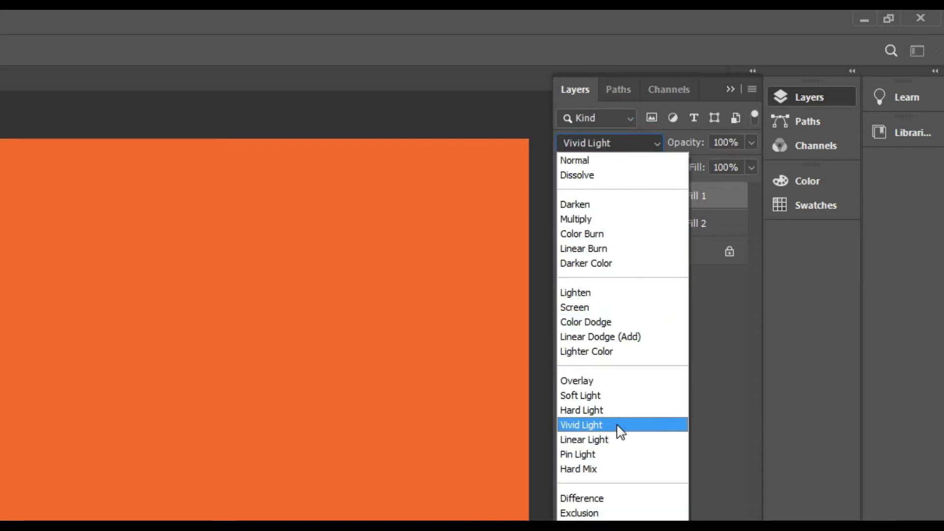
left_click(620, 426)
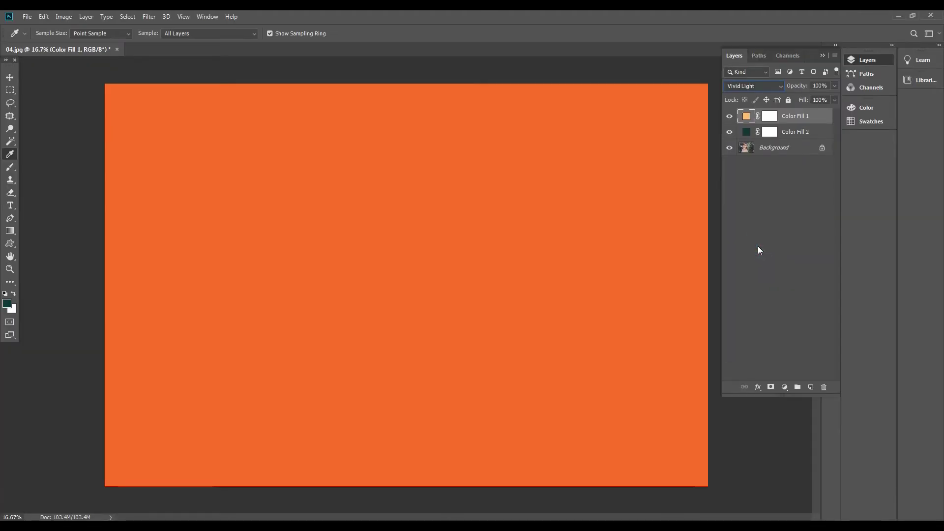
Step: Blend Color Fill 2 in Subtract and drop the fills' opacity to 0%
left_click(800, 133)
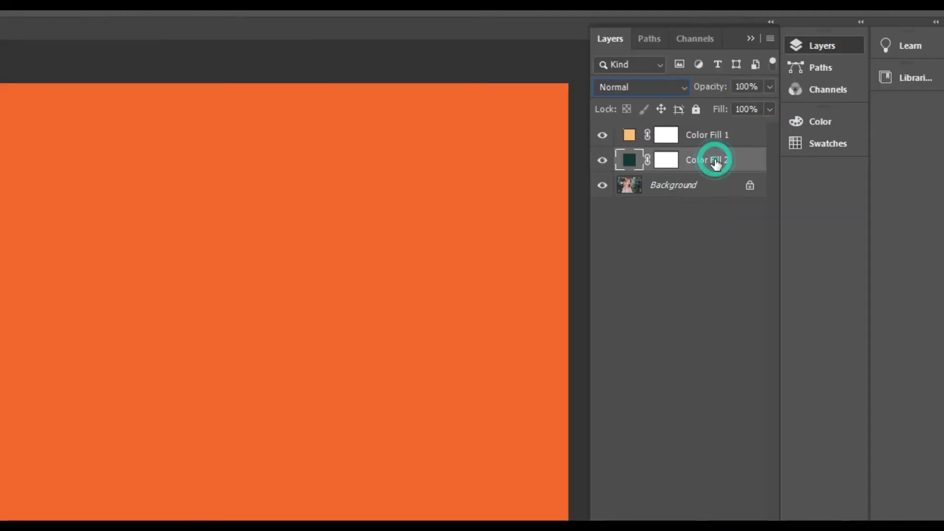
left_click(664, 89)
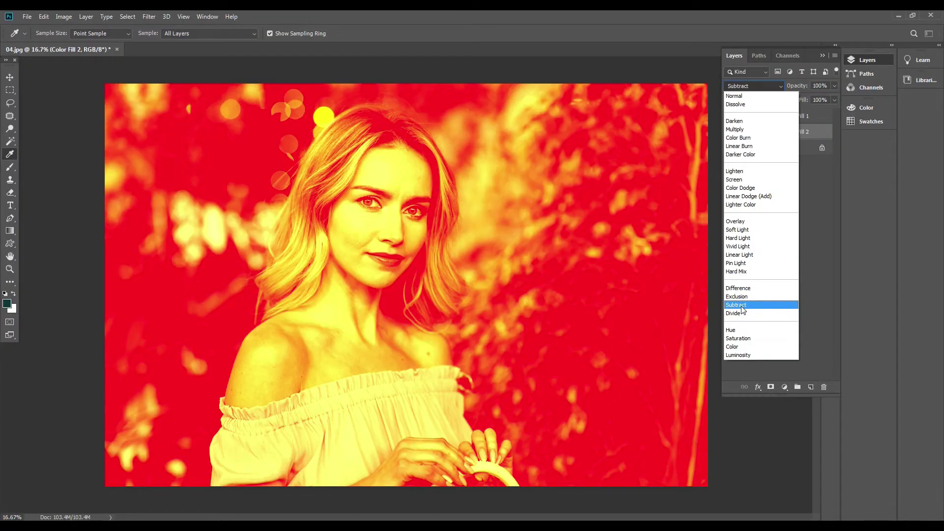
left_click(615, 436)
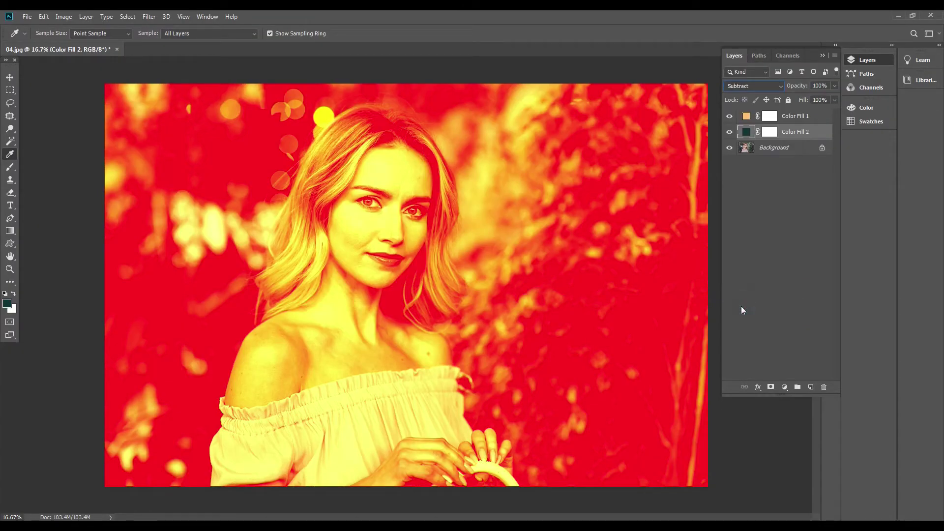
left_click(835, 86)
left_click_drag(827, 98, 787, 98)
left_click(797, 116)
left_click(835, 85)
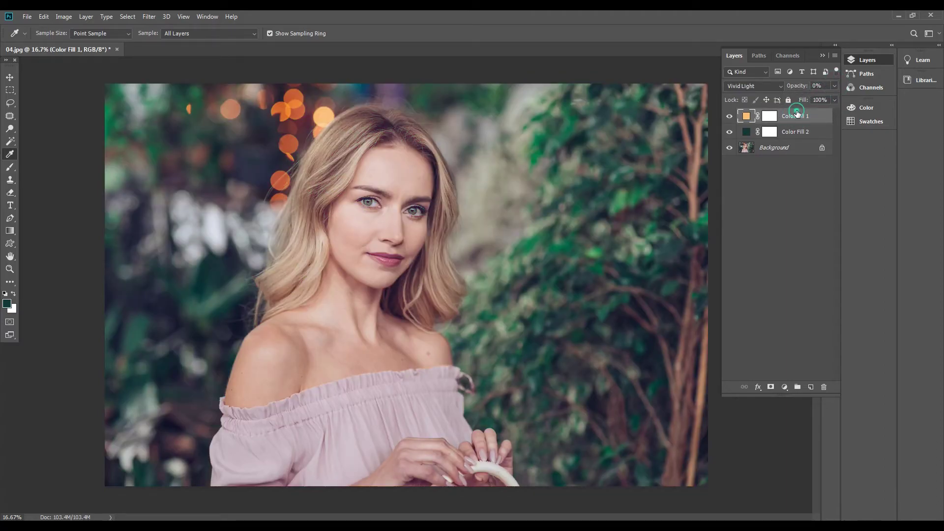
Step: Raise Color Fill 1's opacity to 16% and Color Fill 2's to a faint tint
left_click(835, 86)
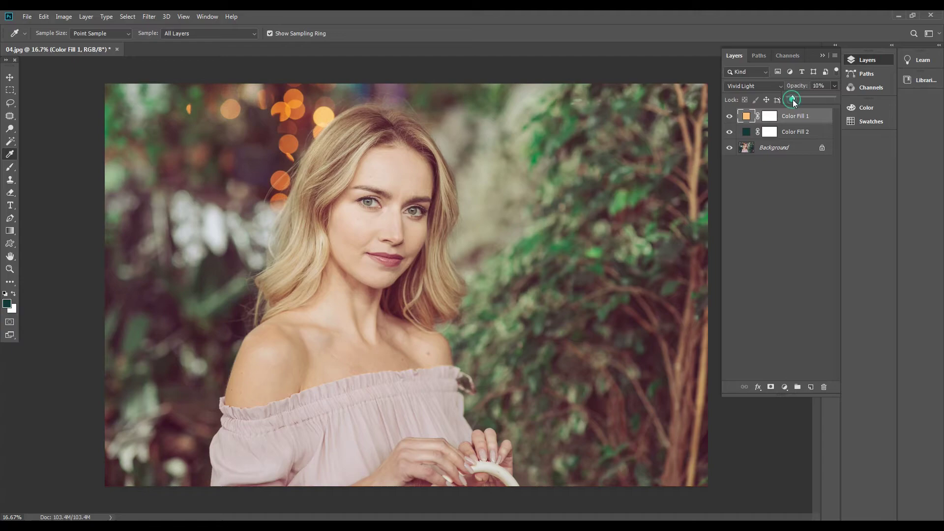
left_click_drag(794, 99, 797, 99)
left_click(797, 133)
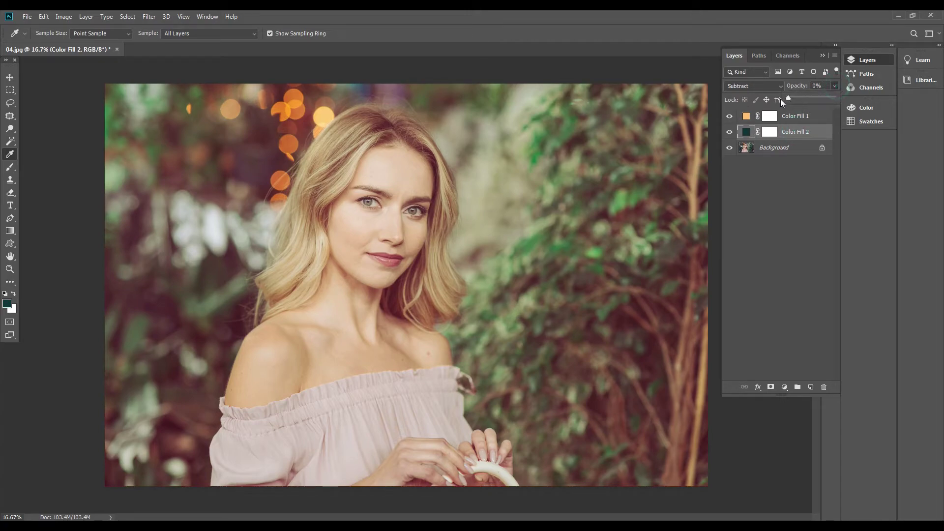
left_click_drag(794, 99, 795, 98)
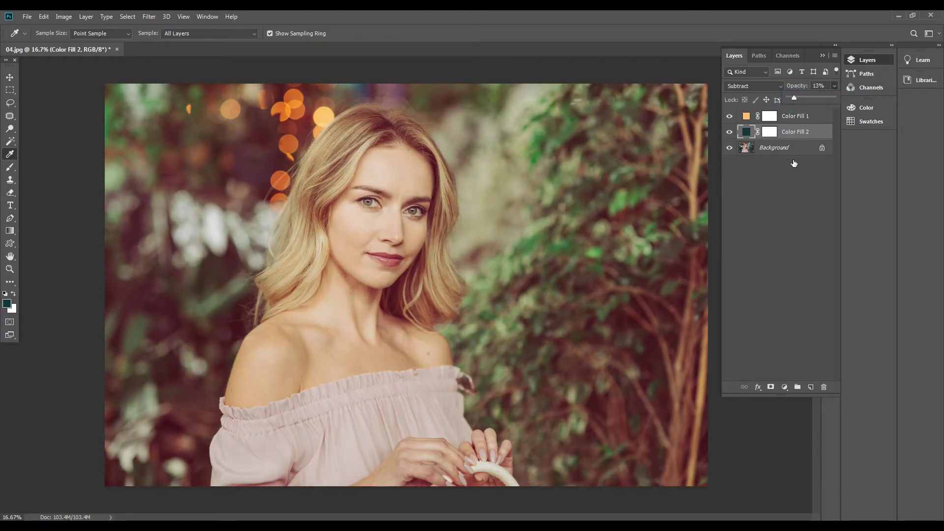
Step: Group both colour fills into Group 1 and compare the photo with and without tint
left_click(792, 118, "shift")
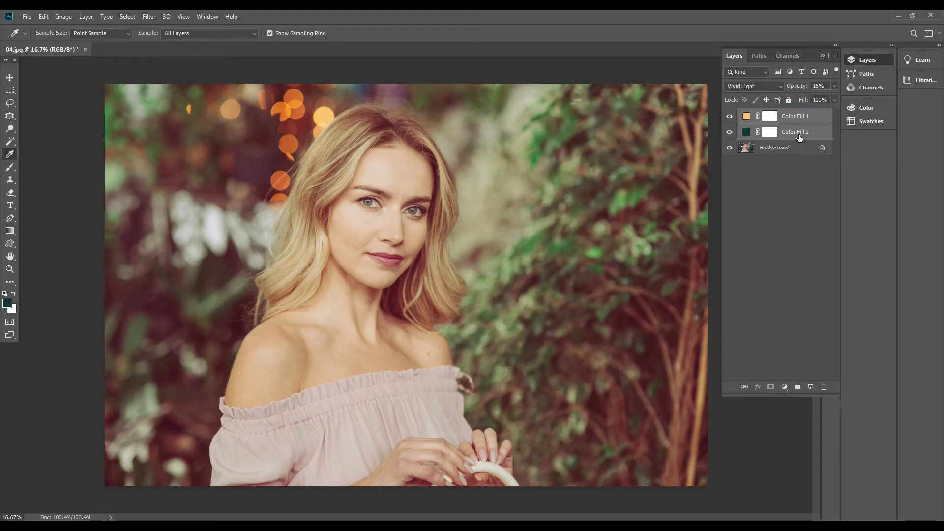
key("ctrl+g")
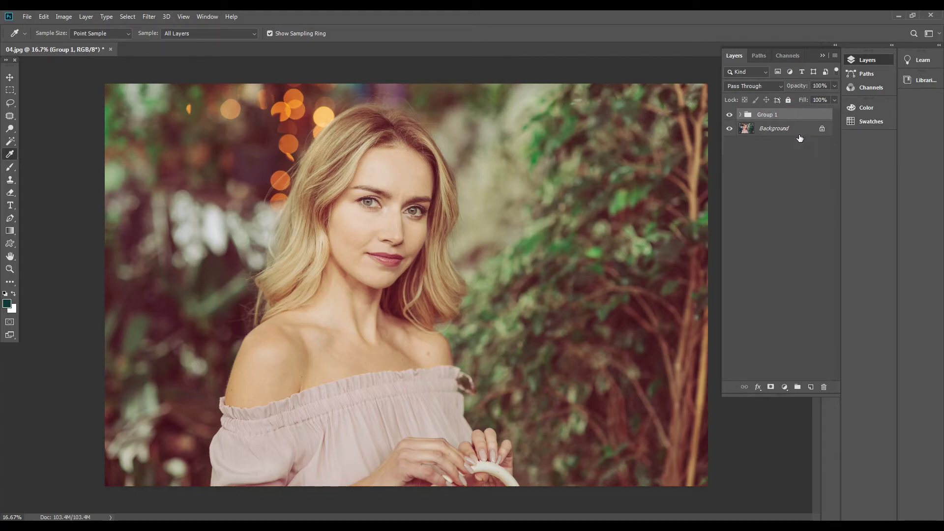
left_click(731, 115)
left_click(730, 115)
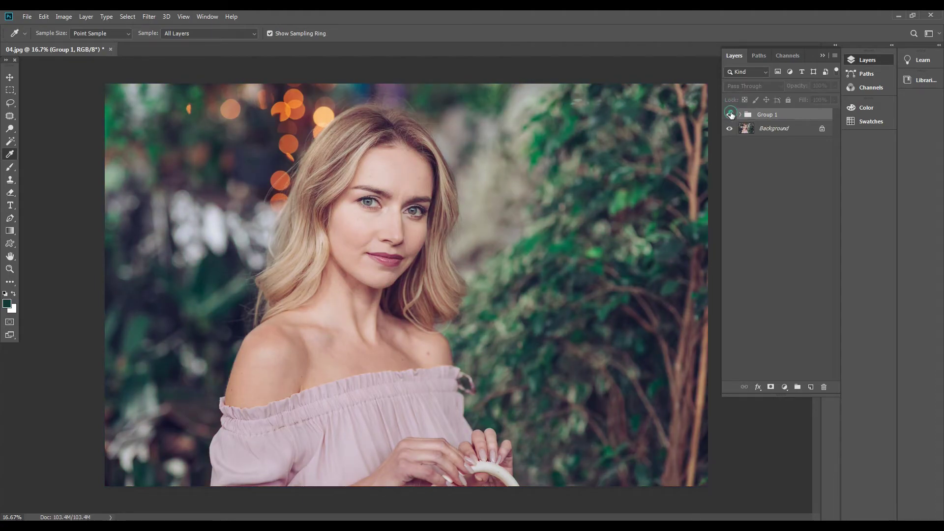
left_click(730, 114)
left_click(730, 114)
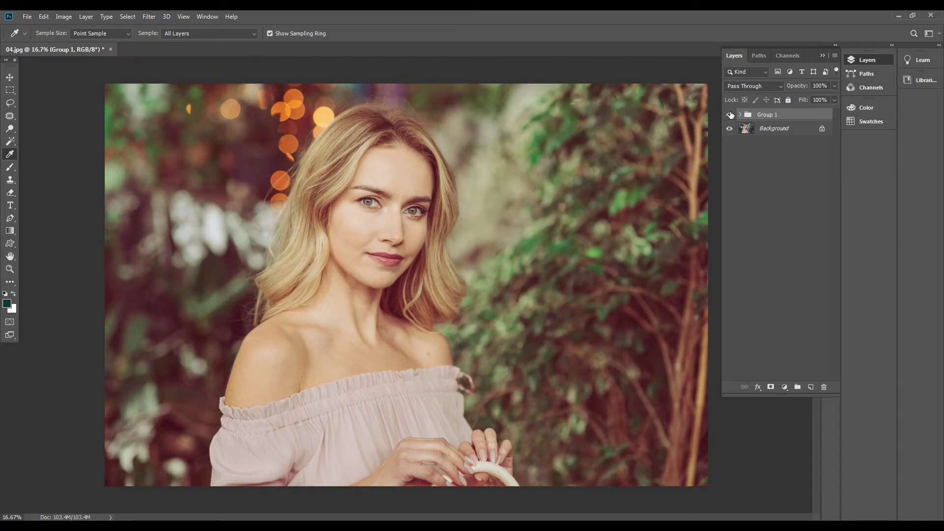
left_click(730, 115)
left_click(731, 114)
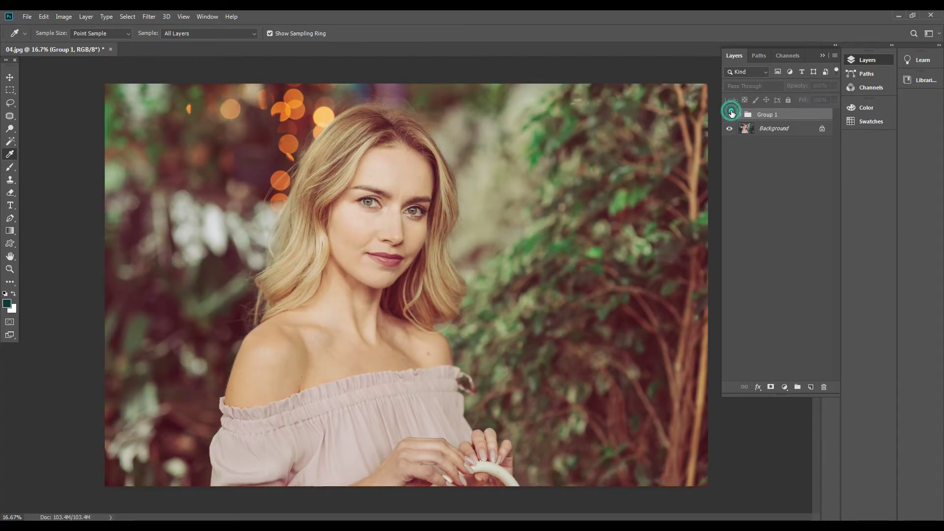
left_click(730, 115)
left_click(730, 114)
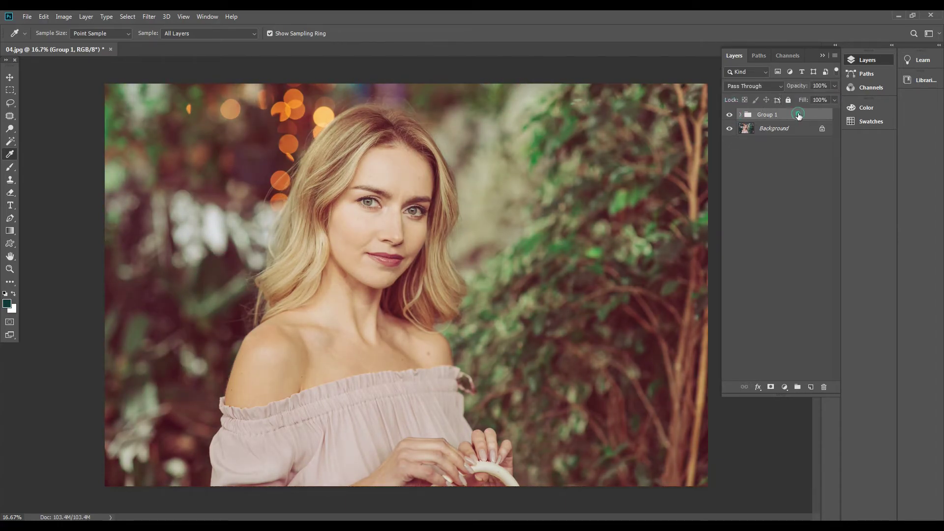
Step: Set Group 1's opacity to 88% and expand it to show the fills
left_click(835, 86)
left_click_drag(825, 99, 829, 97)
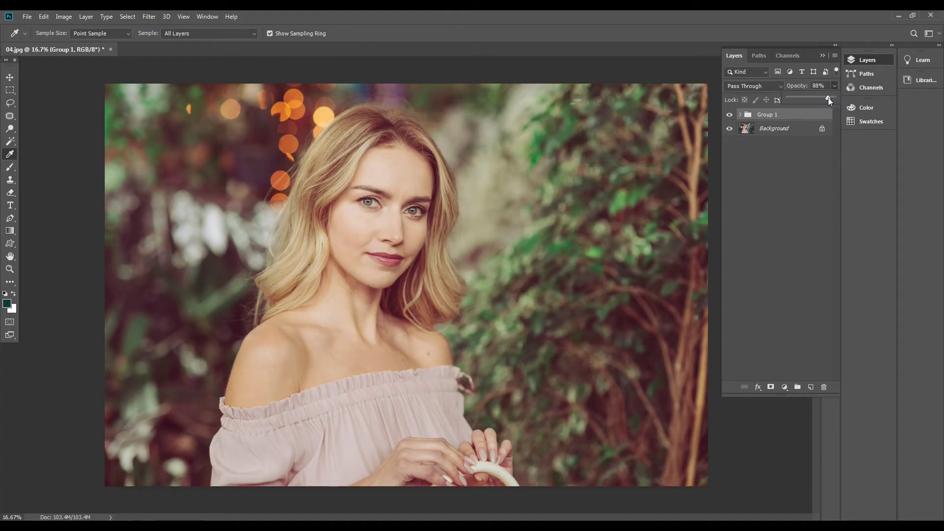
left_click(763, 115)
left_click(740, 115)
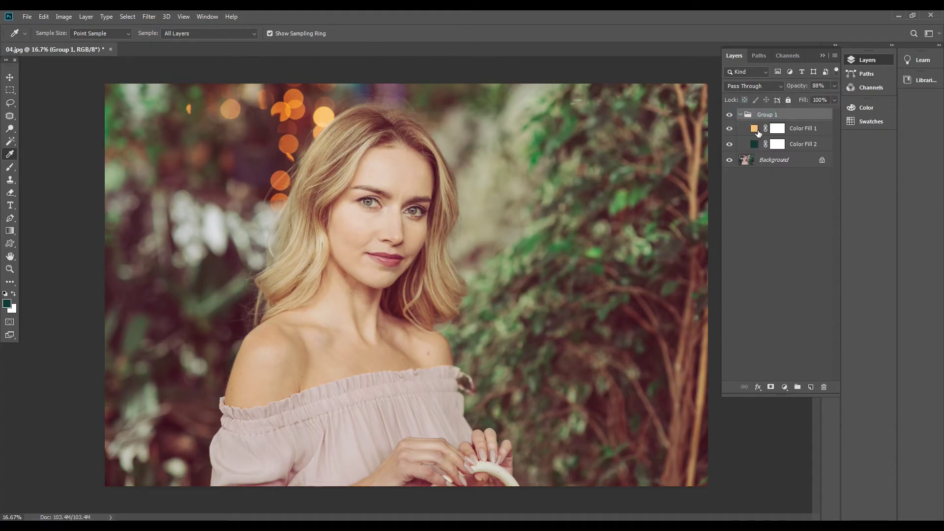
left_click(754, 130)
double_click(755, 129)
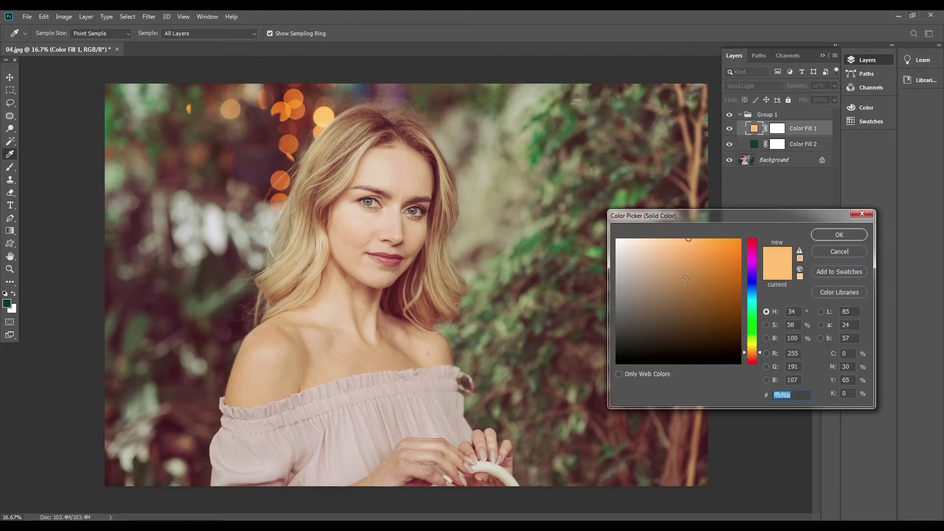
left_click(698, 302)
left_click(778, 272)
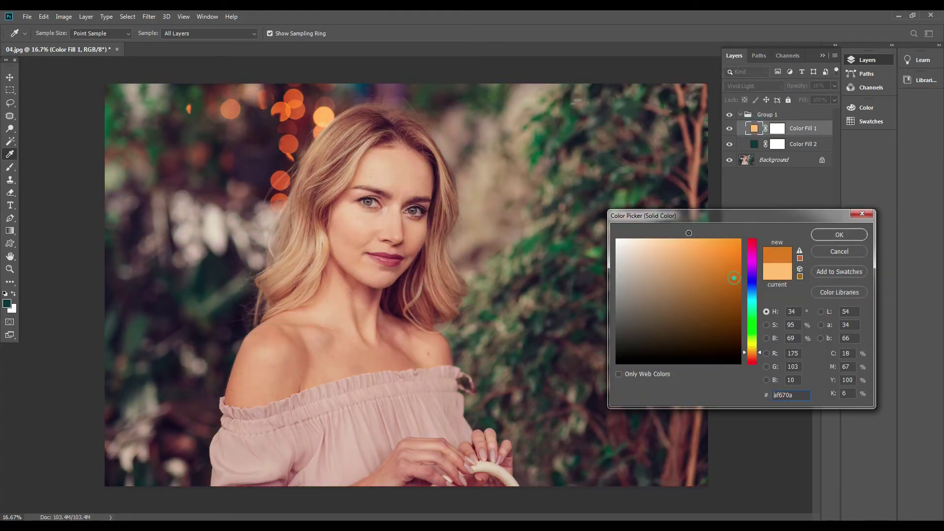
left_click(841, 252)
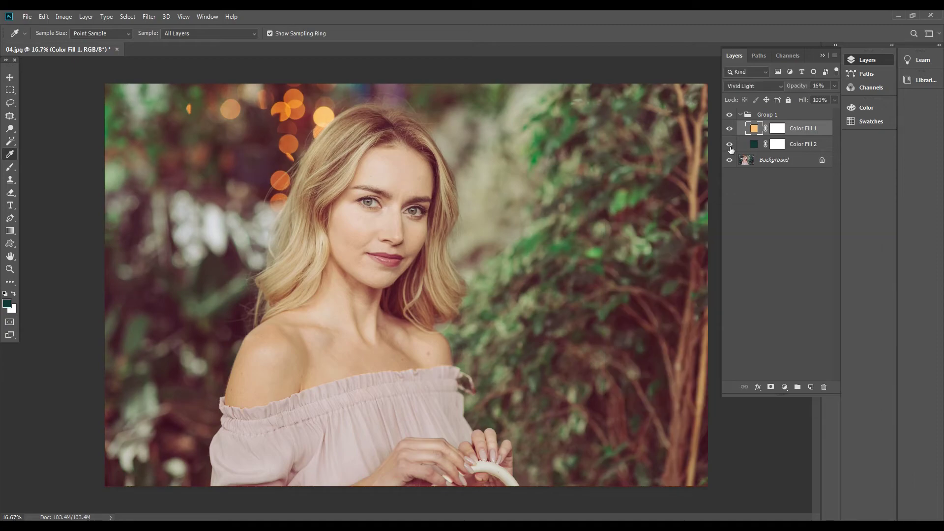
left_click(730, 116)
left_click(731, 117)
left_click(731, 117)
left_click(731, 118)
left_click(731, 117)
left_click(731, 117)
left_click(731, 117)
left_click(731, 117)
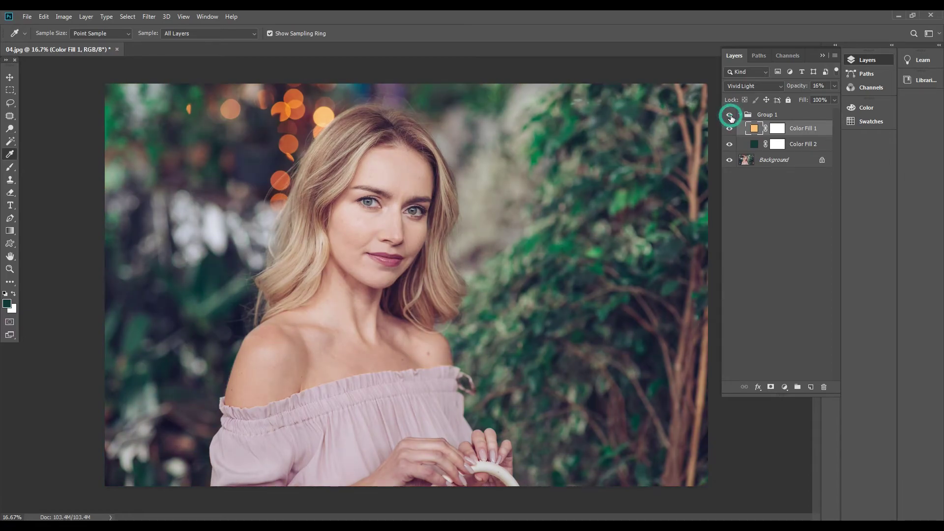
left_click(731, 117)
left_click(731, 117)
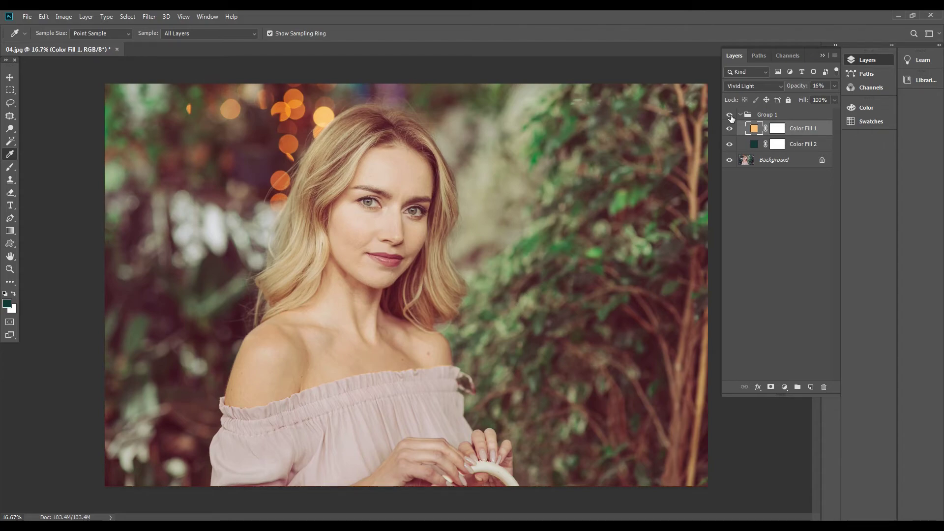
Step: Sample the bride's facial skin and lighten it to a salmon foreground colour (e29673)
left_click(730, 115)
left_click(730, 115)
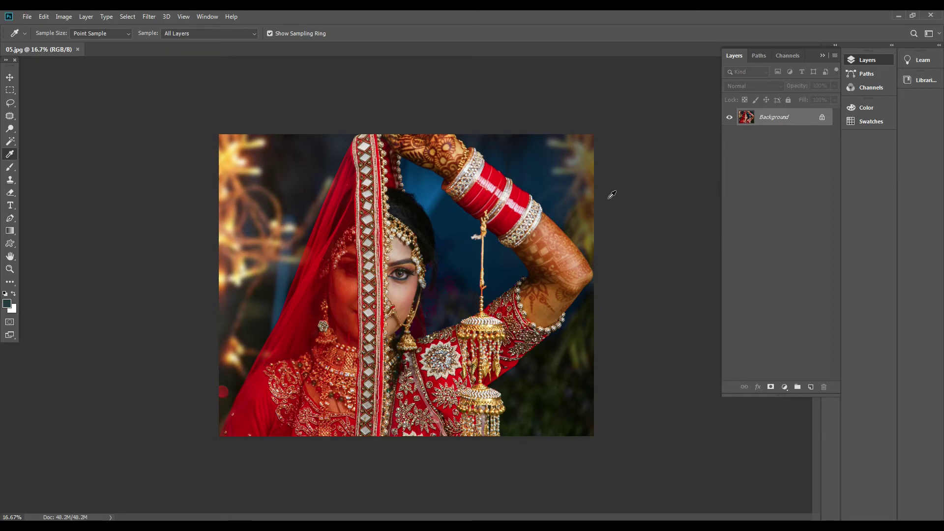
left_click(8, 304)
left_click(399, 292)
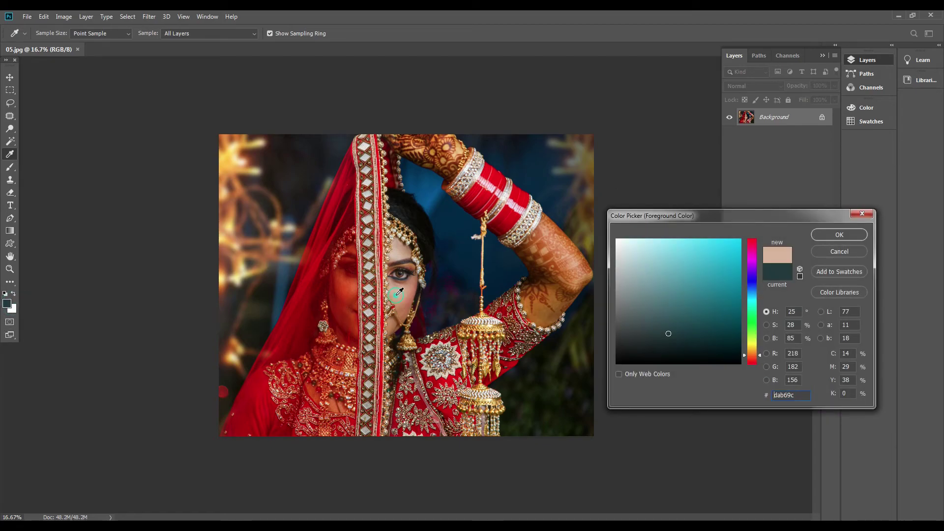
left_click_drag(399, 292, 407, 296)
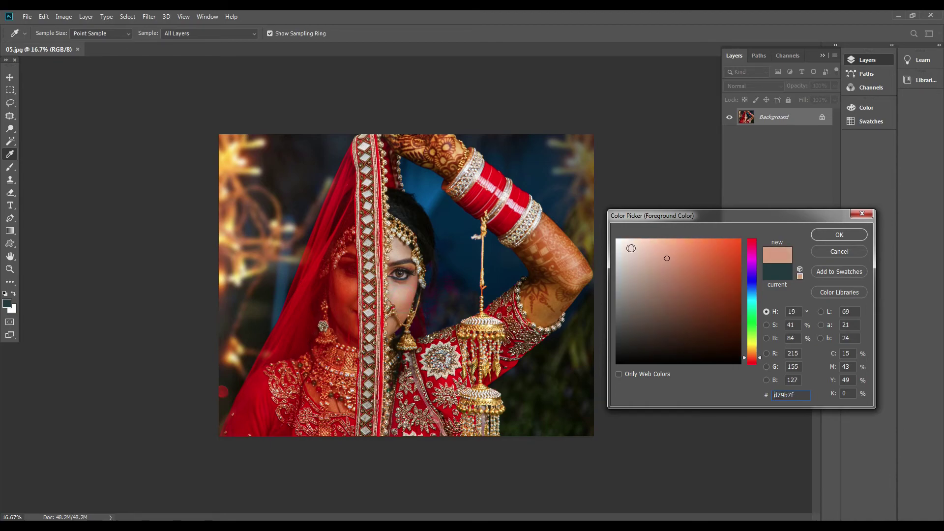
left_click_drag(668, 252, 677, 253)
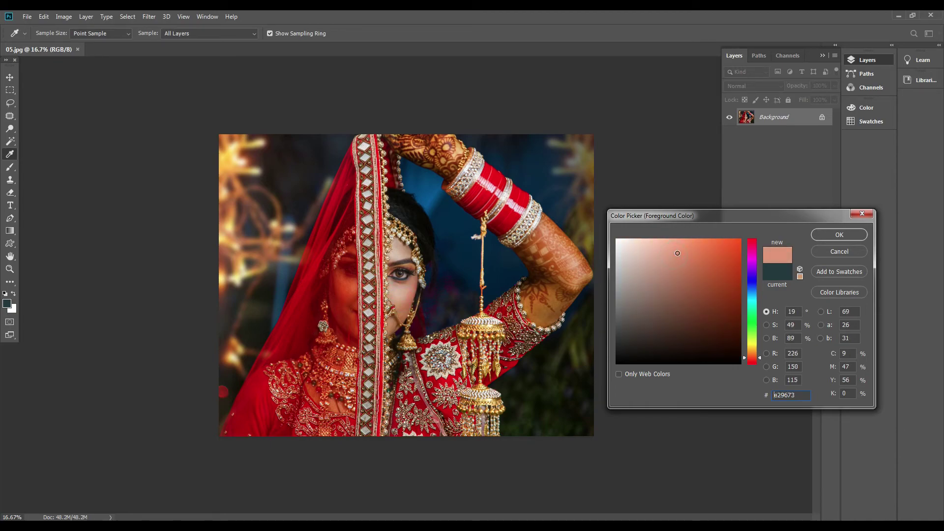
Step: Add a salmon Solid Color fill layer, Color Fill 1, above the Background
left_click(842, 236)
left_click(784, 388)
left_click(787, 389)
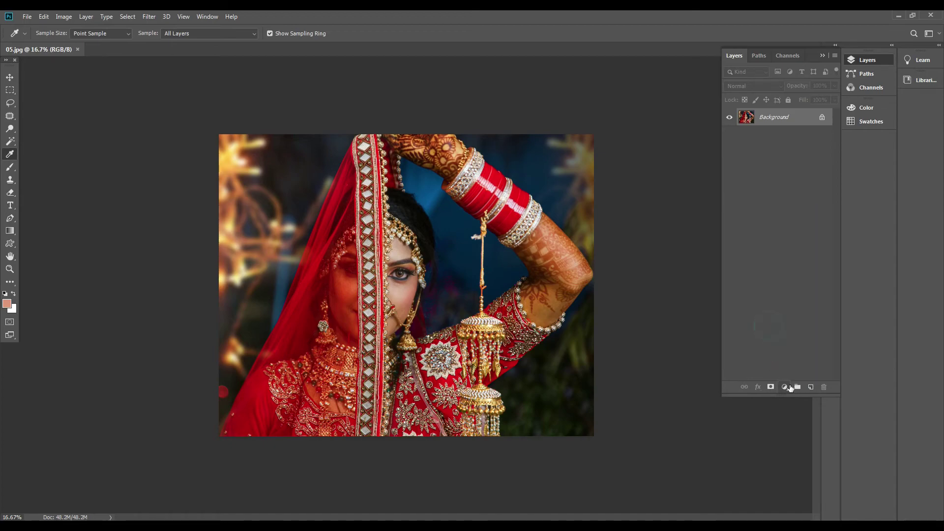
left_click(785, 388)
left_click(806, 214)
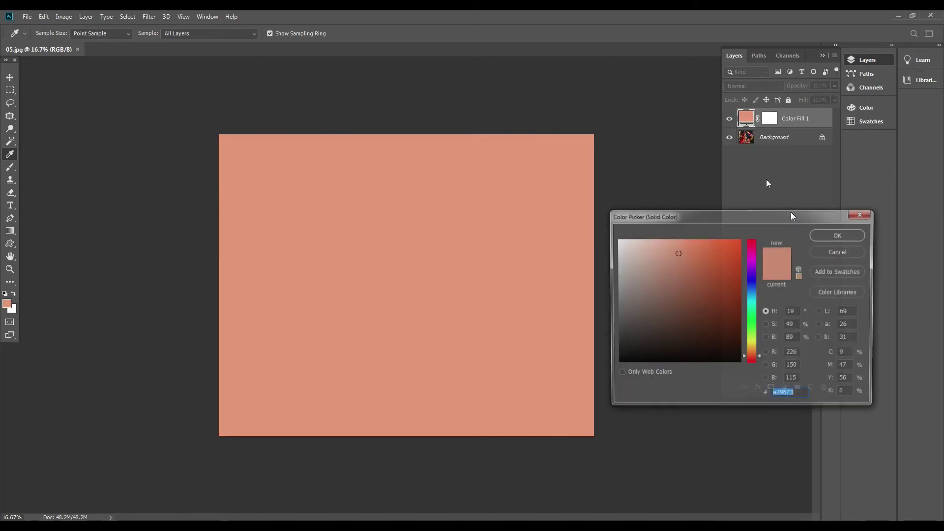
left_click(826, 234)
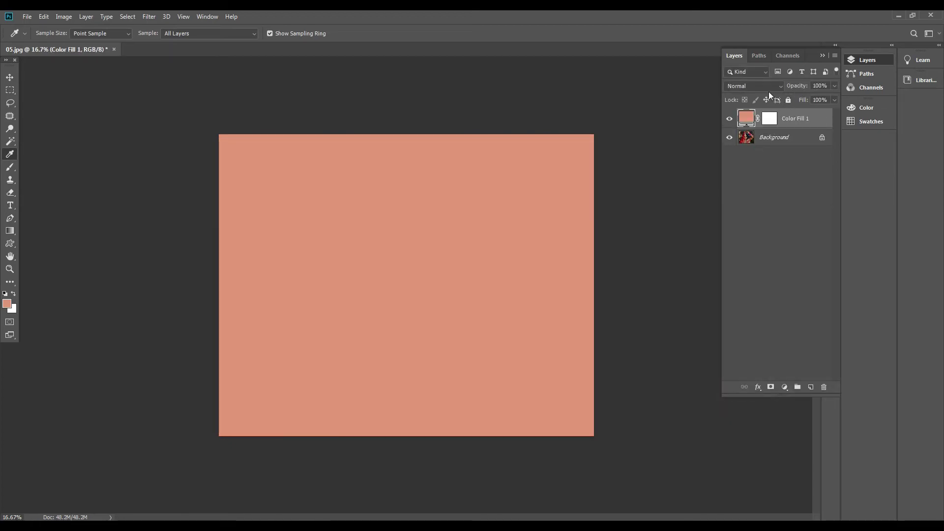
Step: Set Color Fill 1's blend mode to Hard Mix
left_click(769, 90)
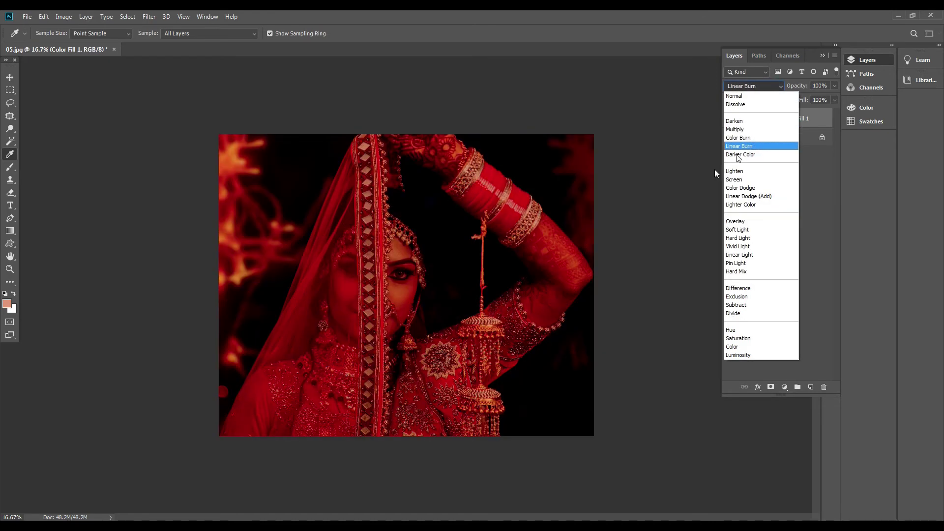
left_click(715, 169)
left_click(760, 176)
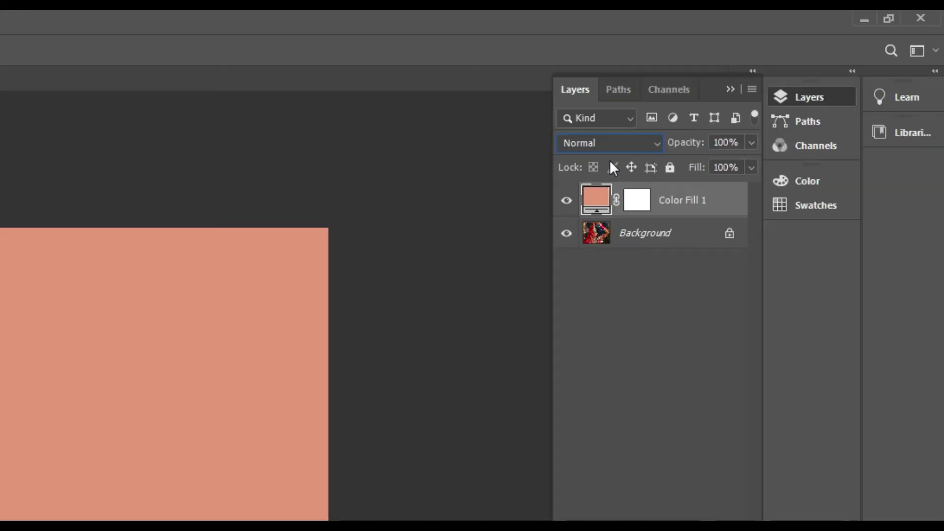
left_click(754, 87)
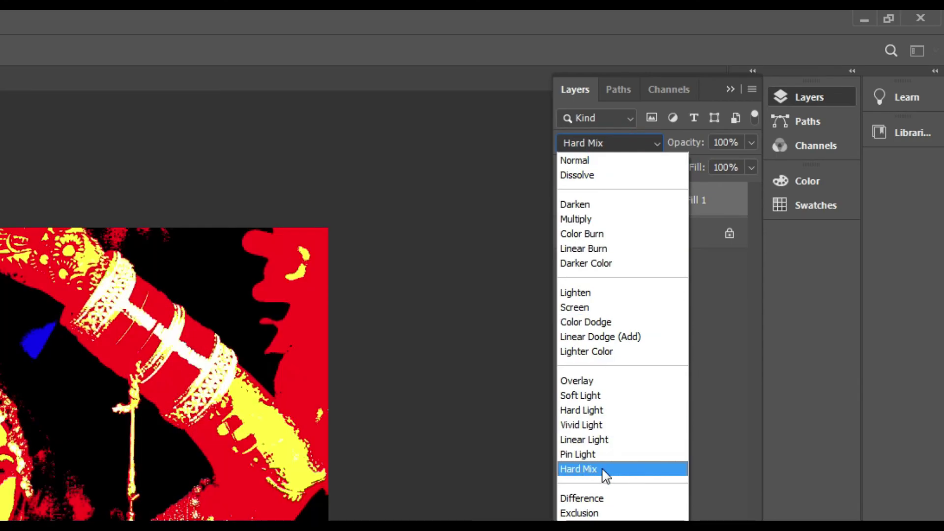
left_click(604, 470)
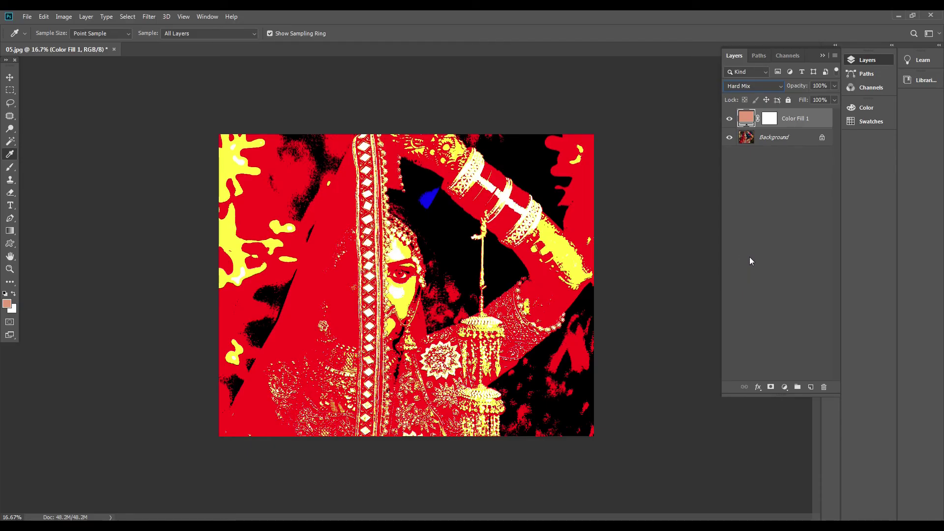
Step: Try Color Fill 1's opacity at 0%, 27% and 17%, then restore it to 100%
left_click(835, 86)
left_click_drag(732, 107, 732, 108)
key("ctrl+plus")
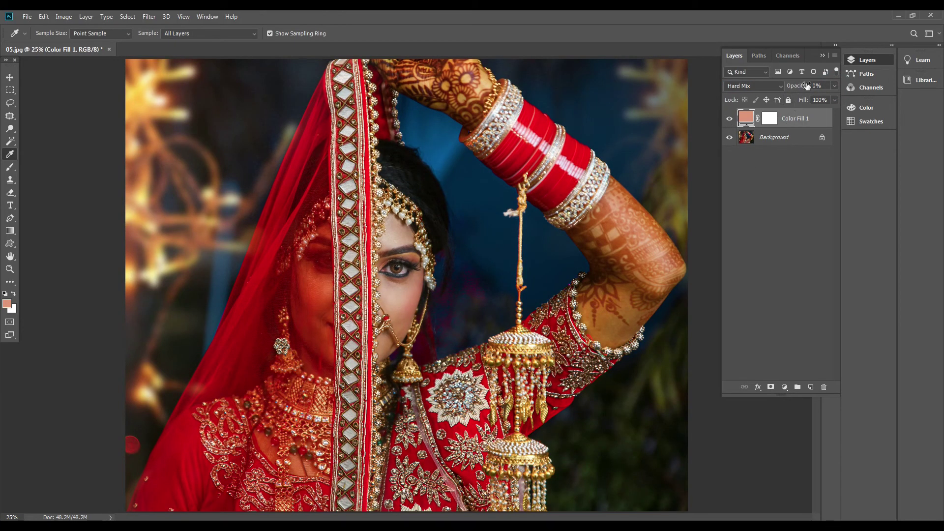
left_click(835, 86)
left_click_drag(790, 96, 801, 96)
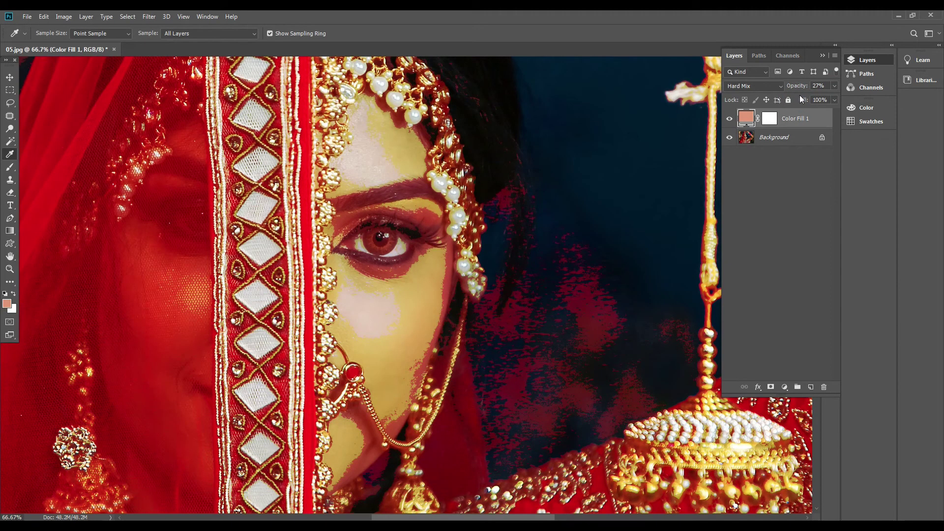
left_click(834, 86)
left_click_drag(800, 98, 797, 100)
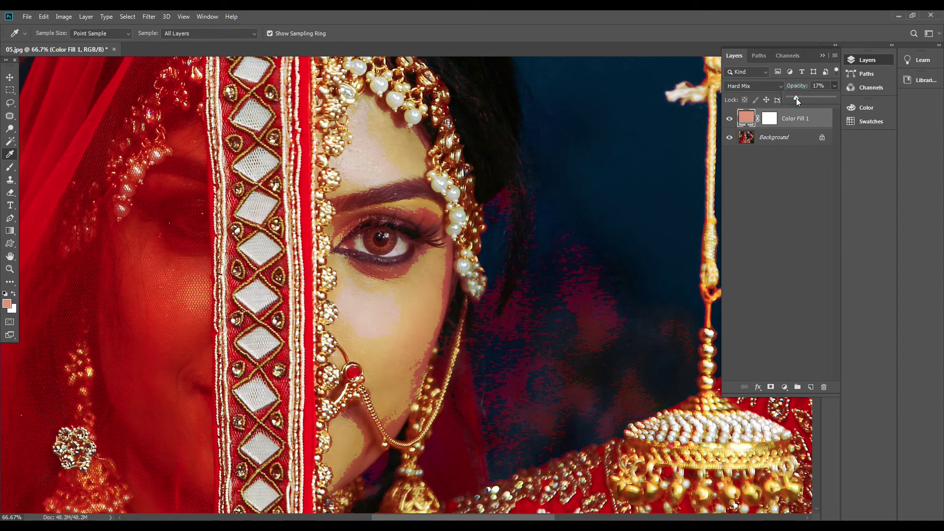
key("ctrl+minus")
left_click(834, 86)
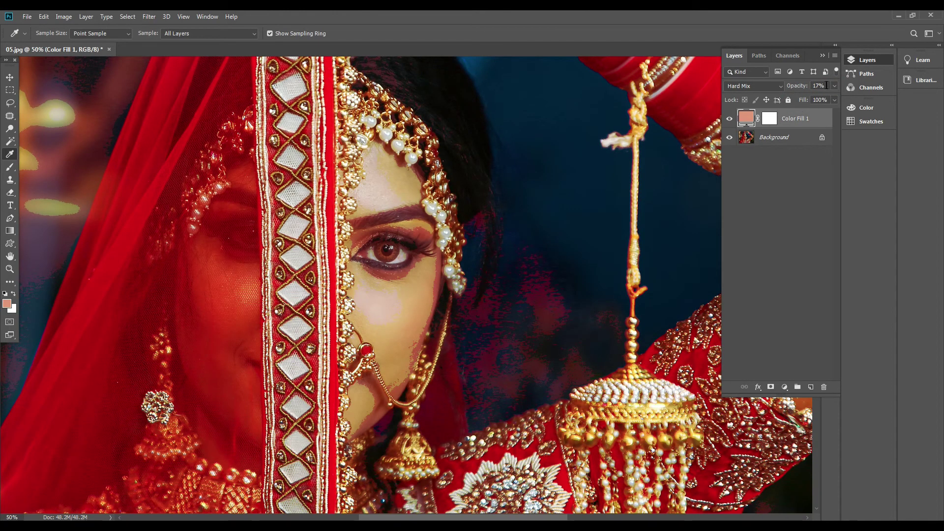
left_click_drag(793, 97, 883, 96)
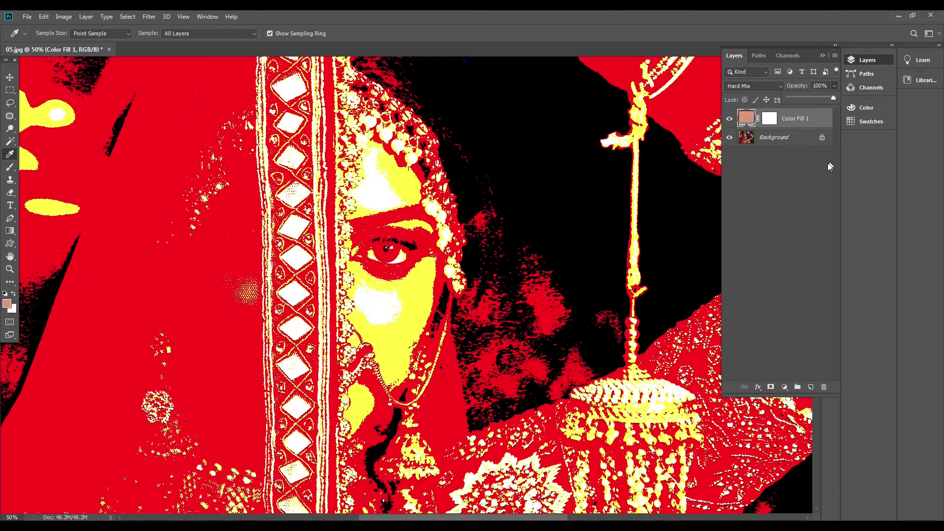
left_click(802, 165)
Step: Drop the layer's Fill to 0%, then raise it to about 24% for a subtle warm tone
key("ctrl+minus")
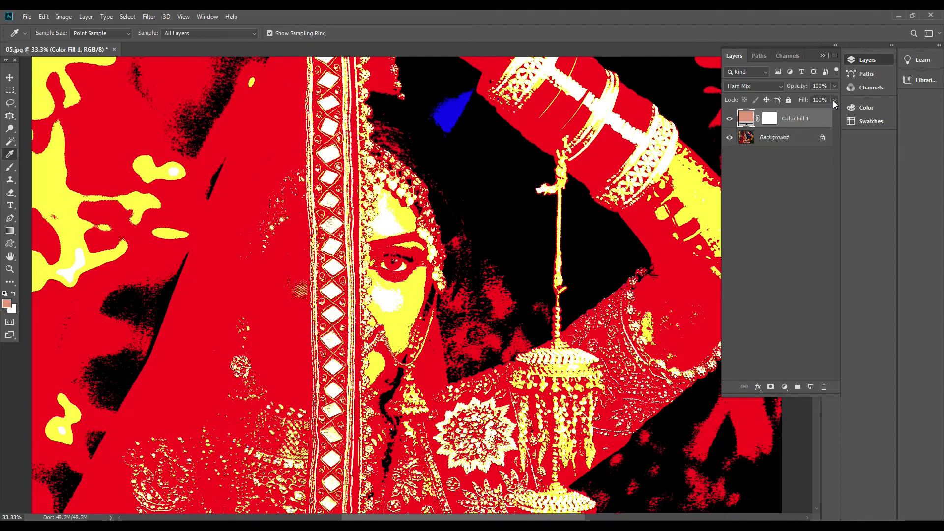
left_click(833, 101)
left_click_drag(829, 113, 791, 113)
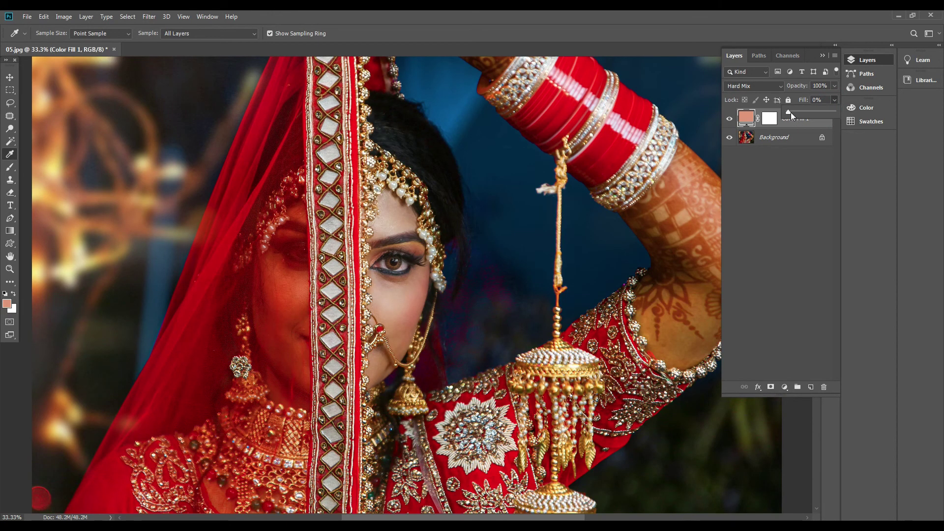
key("ctrl+minus")
key("ctrl+minus")
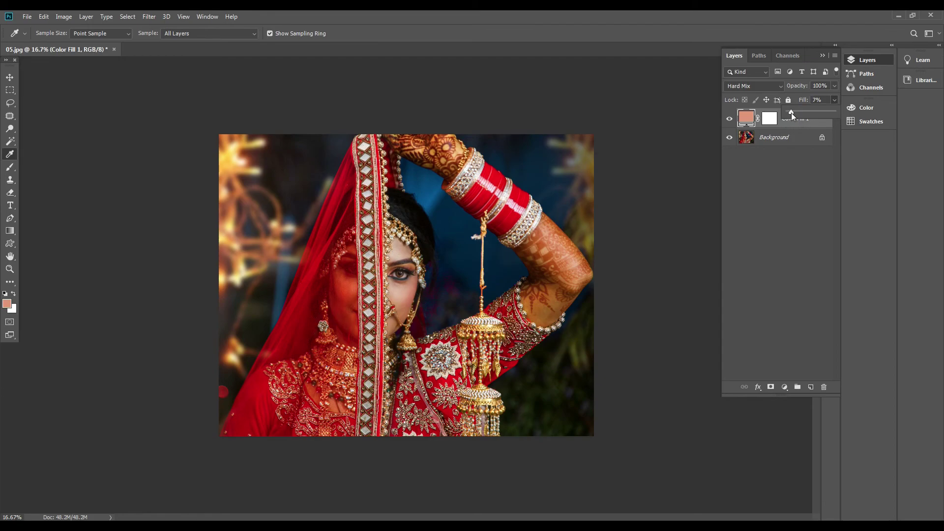
left_click_drag(792, 113, 800, 113)
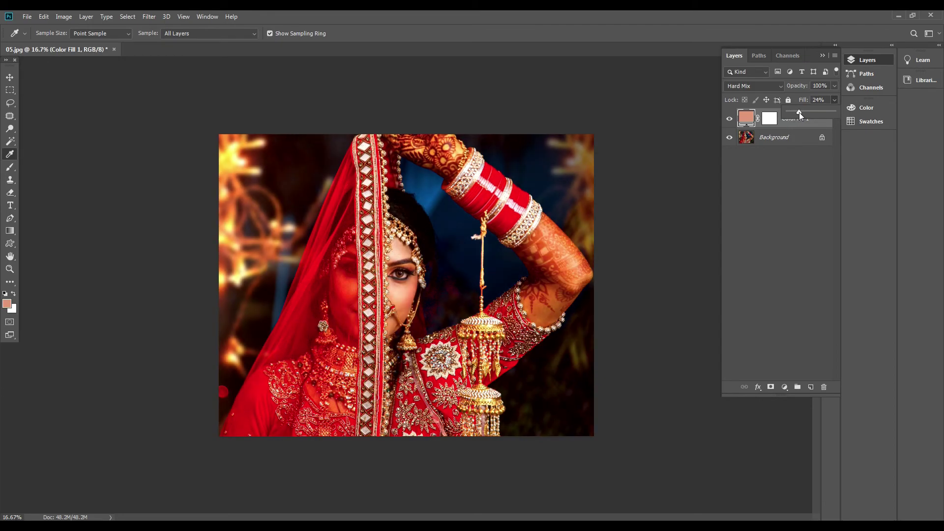
Step: Compare 05.jpg with and without Color Fill 1, including a zoomed-in look at the photo
left_click(730, 119)
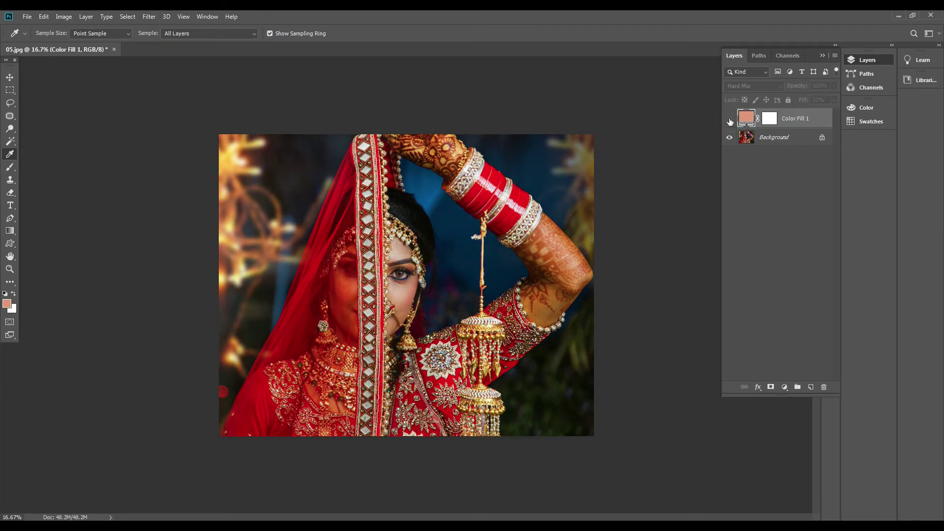
left_click(730, 119)
left_click(730, 119)
left_click(730, 119)
left_click(730, 119)
left_click(730, 119)
left_click(730, 119)
left_click(730, 119)
key("ctrl+plus")
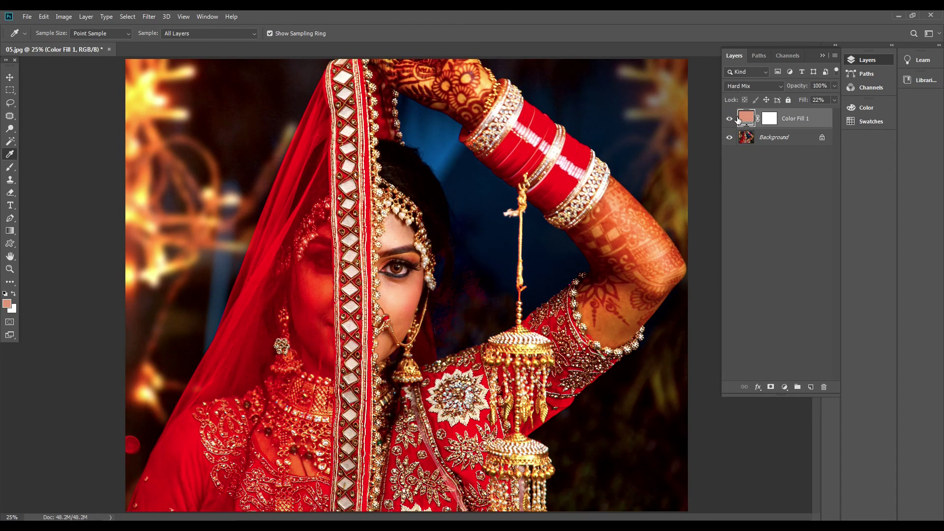
left_click(730, 119)
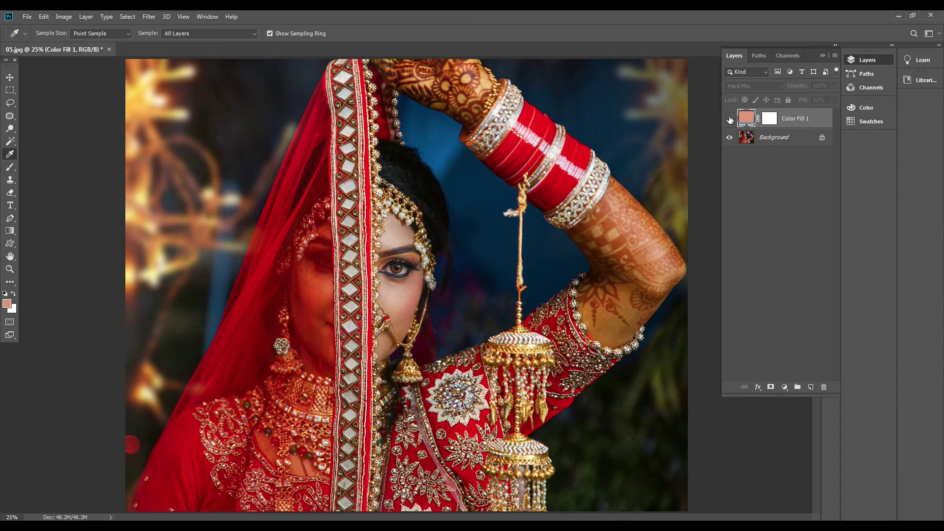
left_click(730, 119)
left_click(730, 119)
left_click(730, 119)
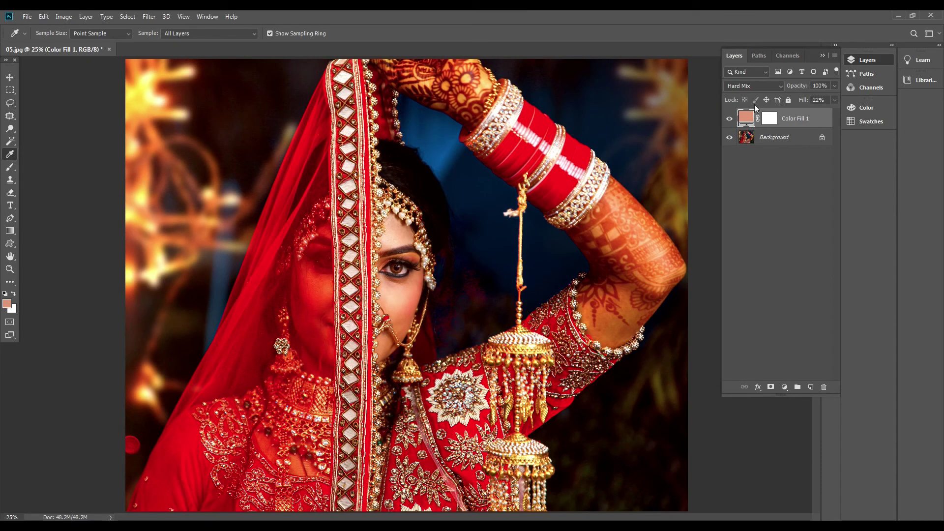
Step: Recheck the Hard Mix skin-tone fill on the whole photo, leaving Color Fill 1 visible
key("ctrl+minus")
left_click(730, 121)
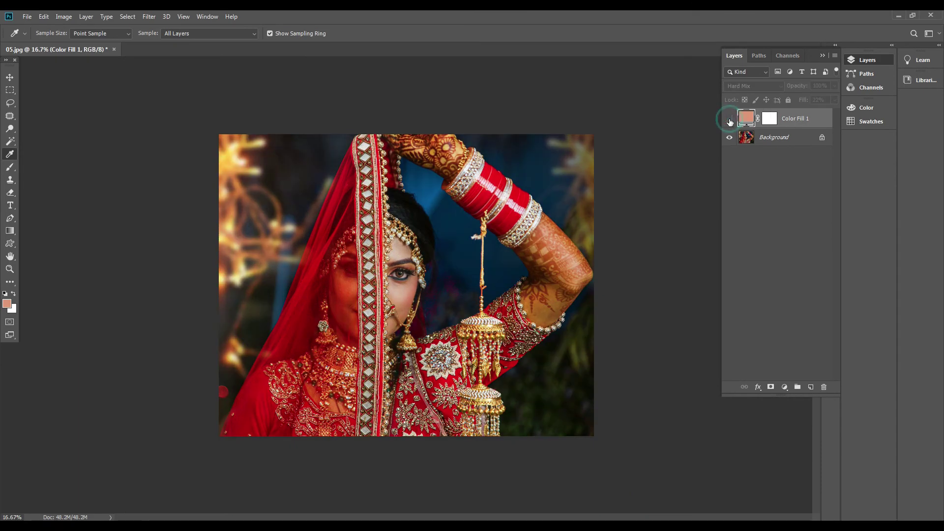
left_click(730, 121)
left_click(730, 121)
left_click(730, 121)
left_click(730, 121)
left_click(730, 121)
left_click(730, 121)
left_click(730, 121)
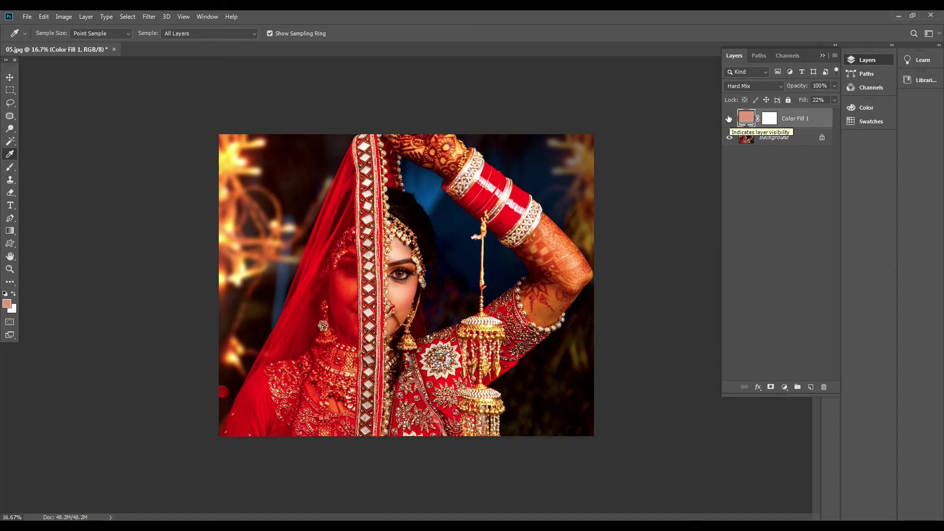
left_click(730, 121)
left_click(730, 121)
key("ctrl+plus")
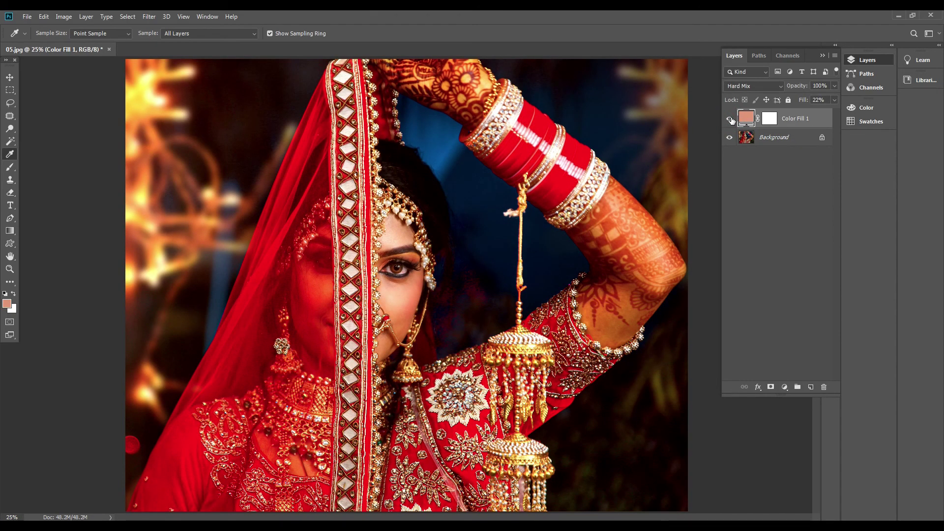
key("ctrl+minus")
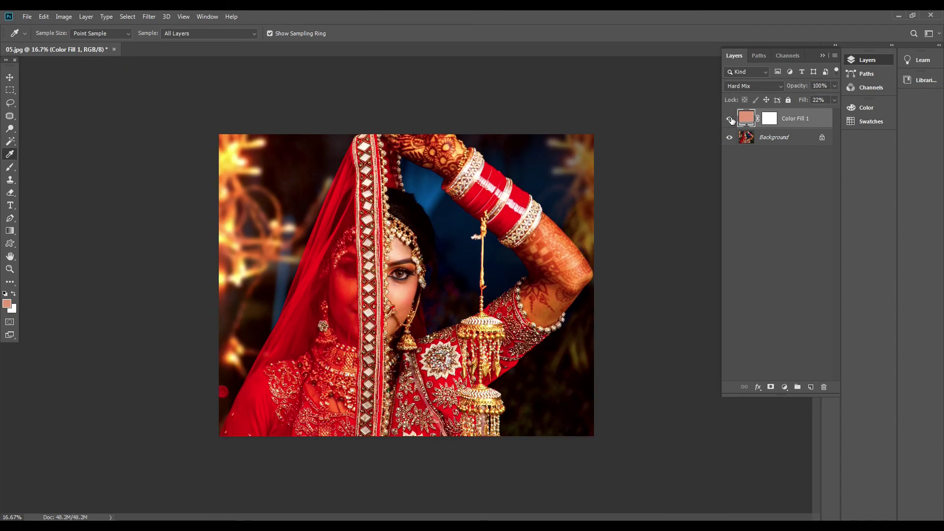